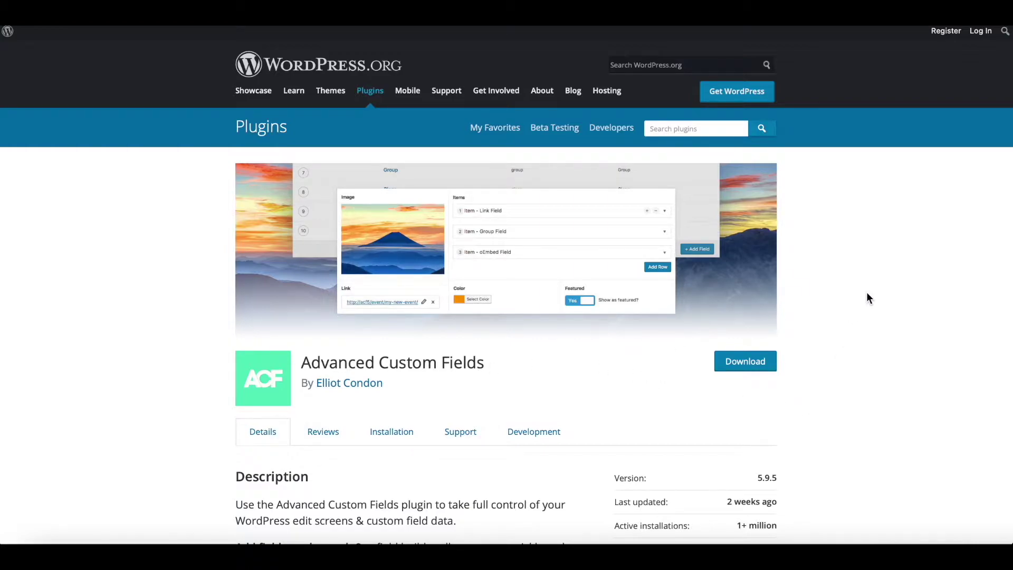
Switch to the WordPress admin and open the existing Custom Field field group in Advanced Custom Fields
click(857, 26)
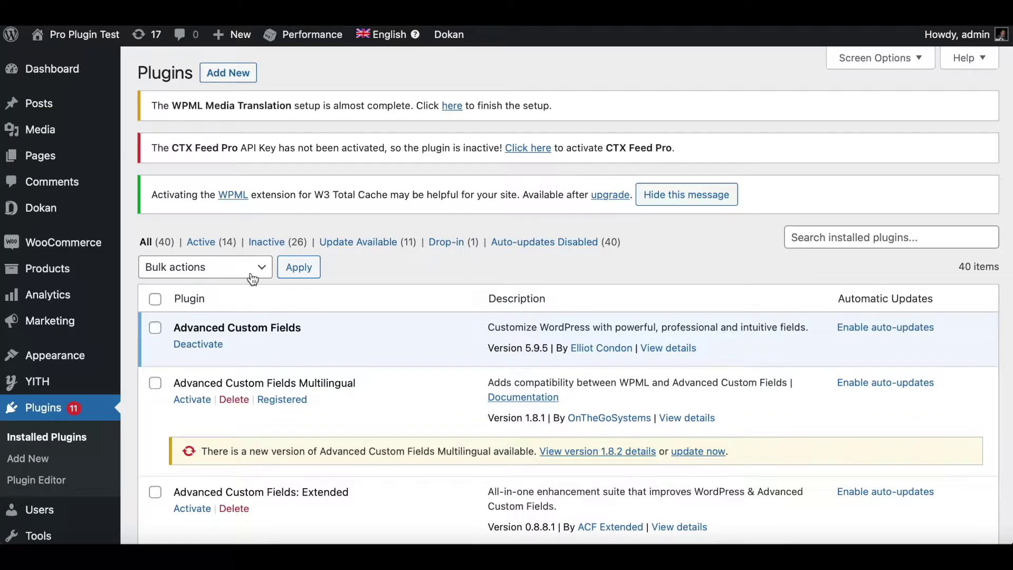
scroll(158, 379, down, 5)
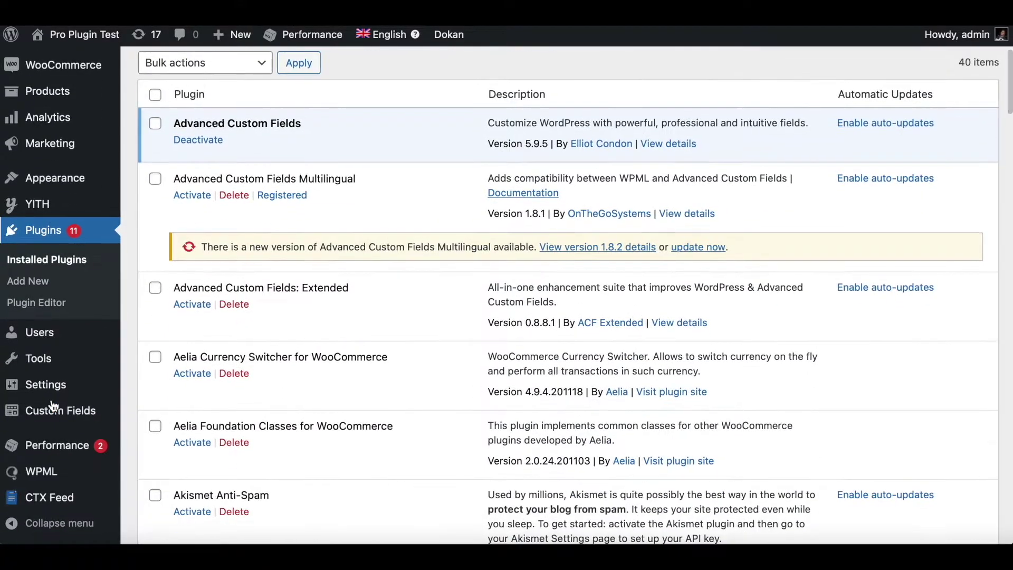
mouse_move(53, 407)
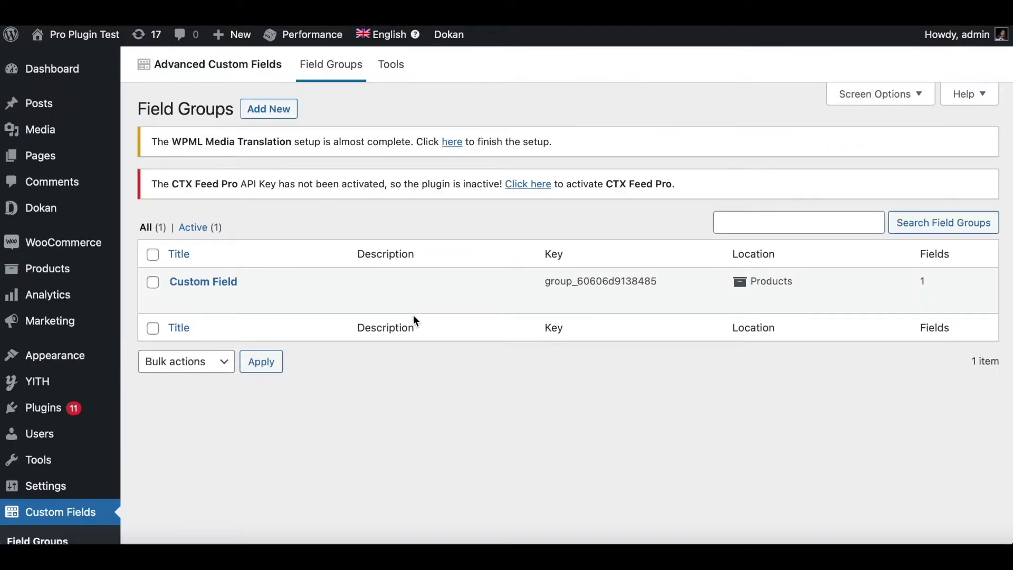
click(218, 281)
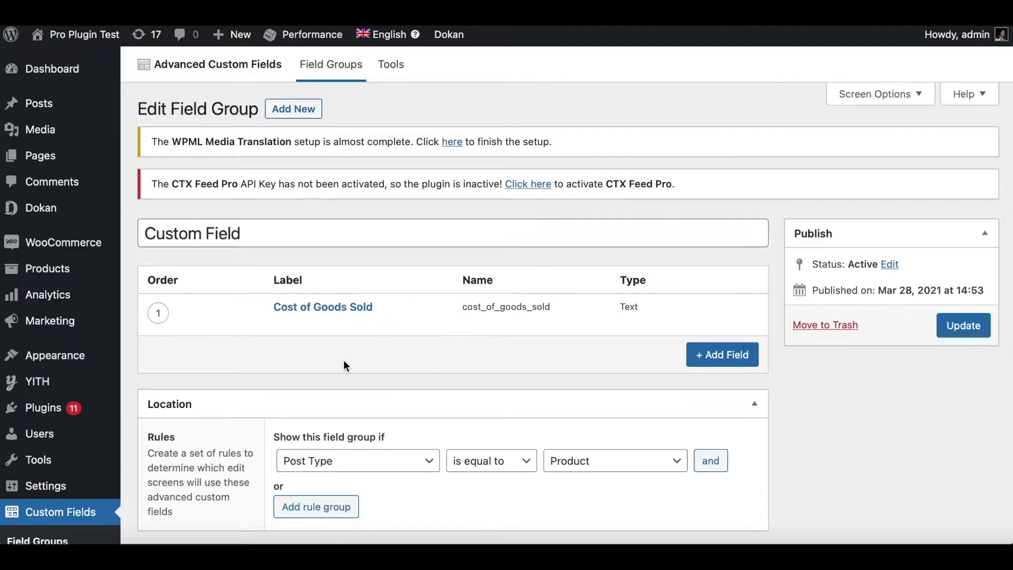
Add a new field labelled "Age Group" below Cost of Goods Sold, with the field name age_group
mouse_move(270, 313)
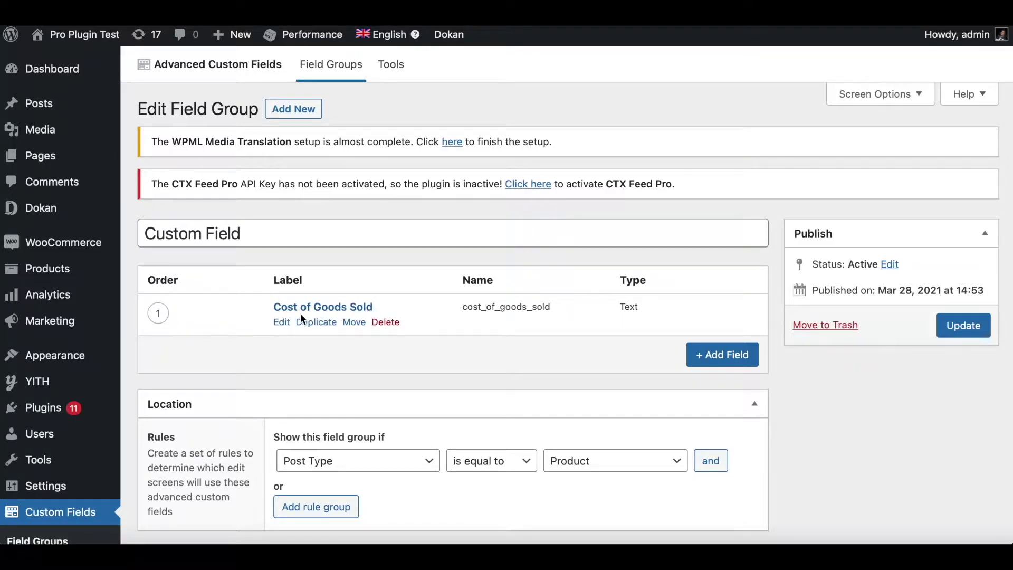
click(720, 366)
scroll(463, 405, down, 2)
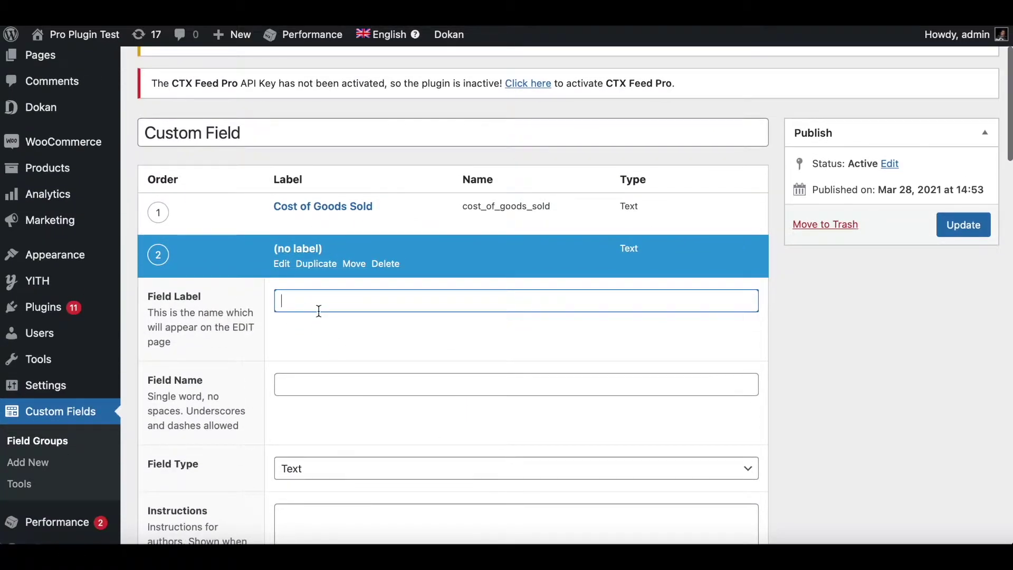
text(A)
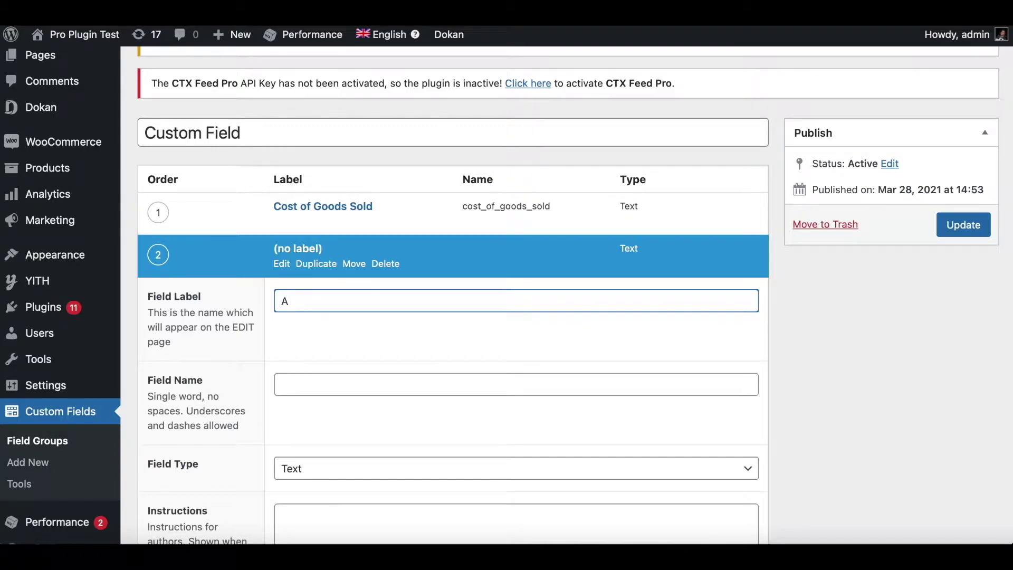
text(ge Group)
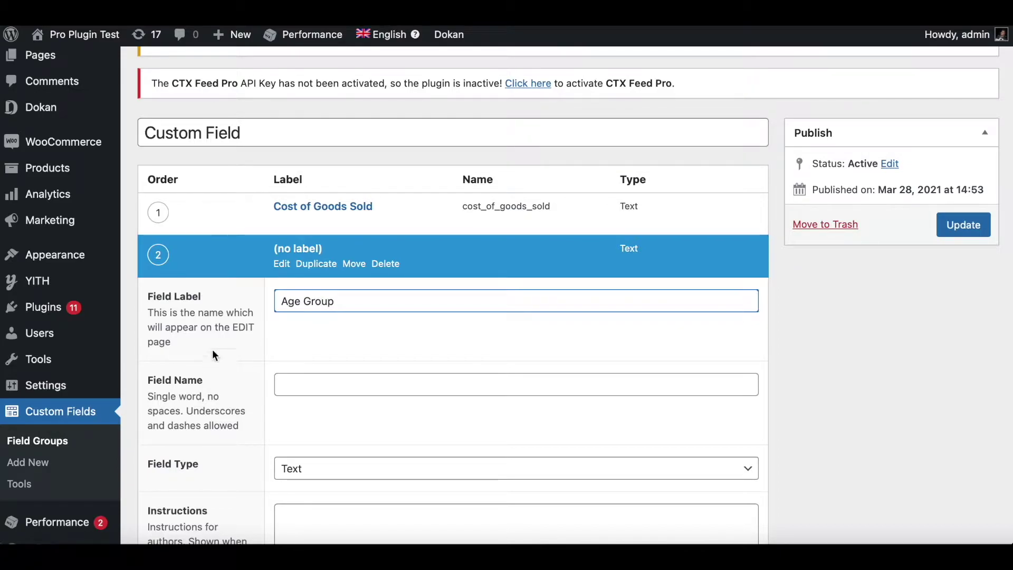
click(368, 329)
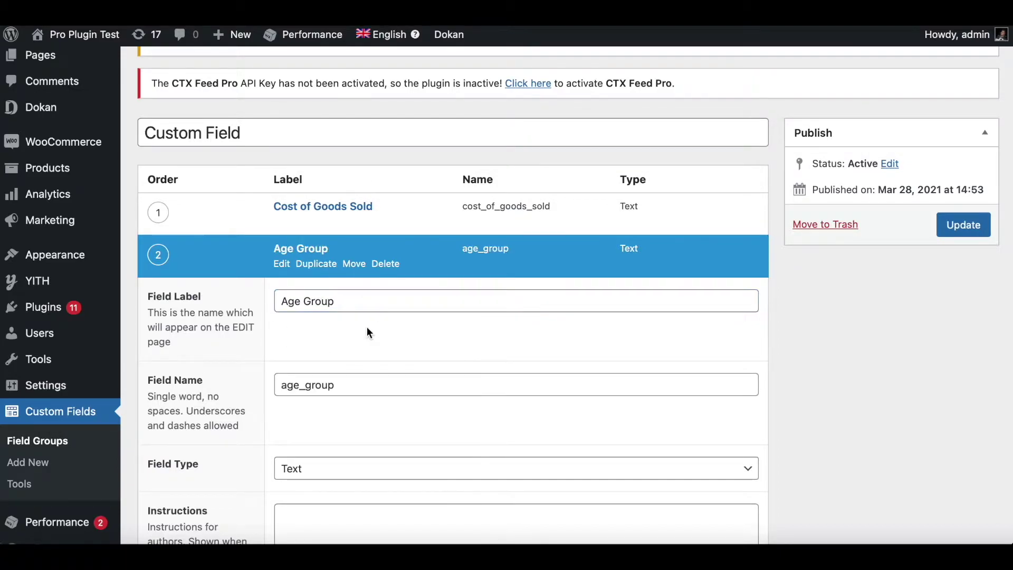
Choose Text as the field type of the Age Group field
scroll(367, 329, down, 1)
scroll(323, 366, down, 1)
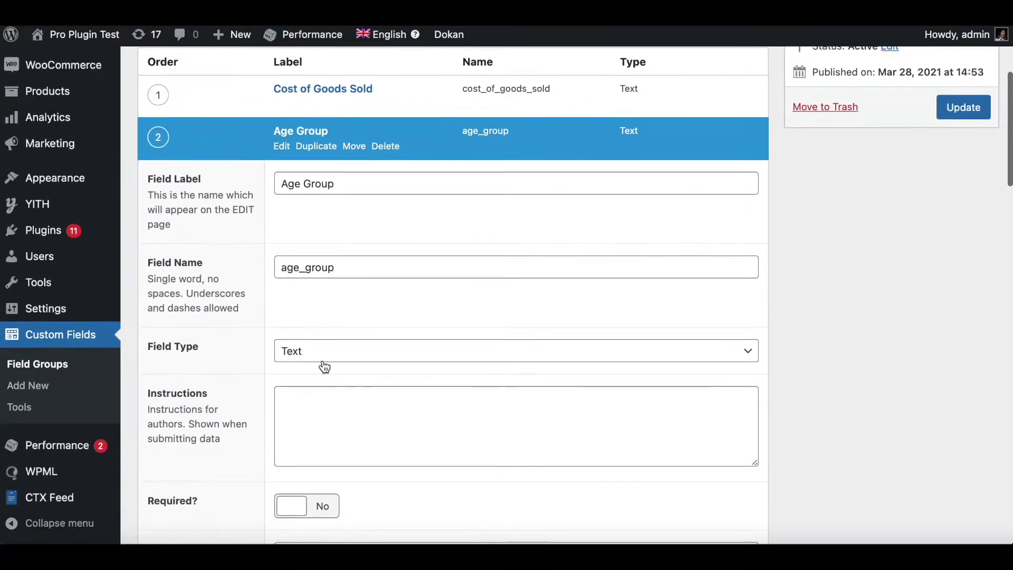
click(467, 349)
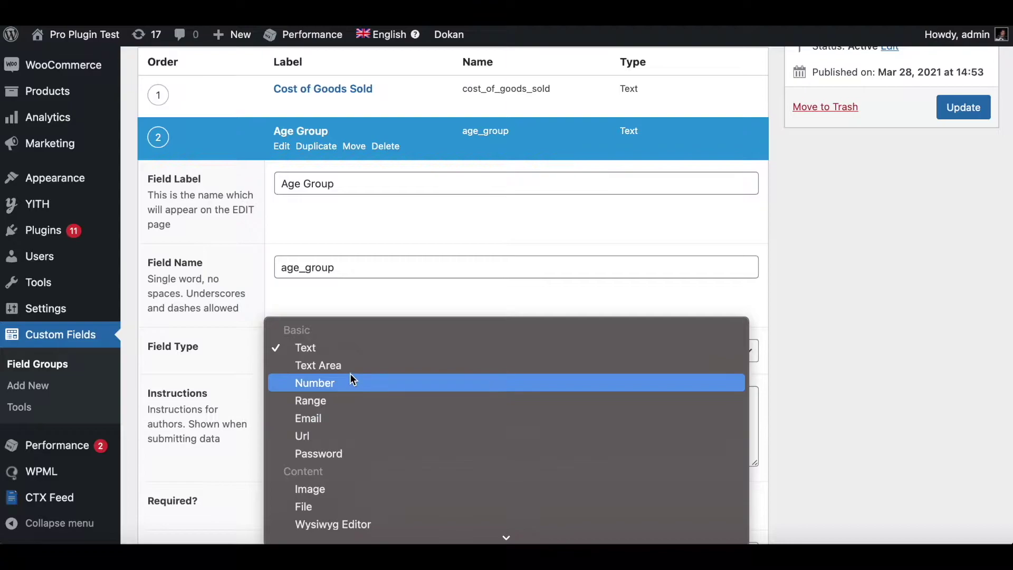
click(311, 349)
Review the remaining settings of the Age Group field and update the field group
scroll(861, 378, down, 3)
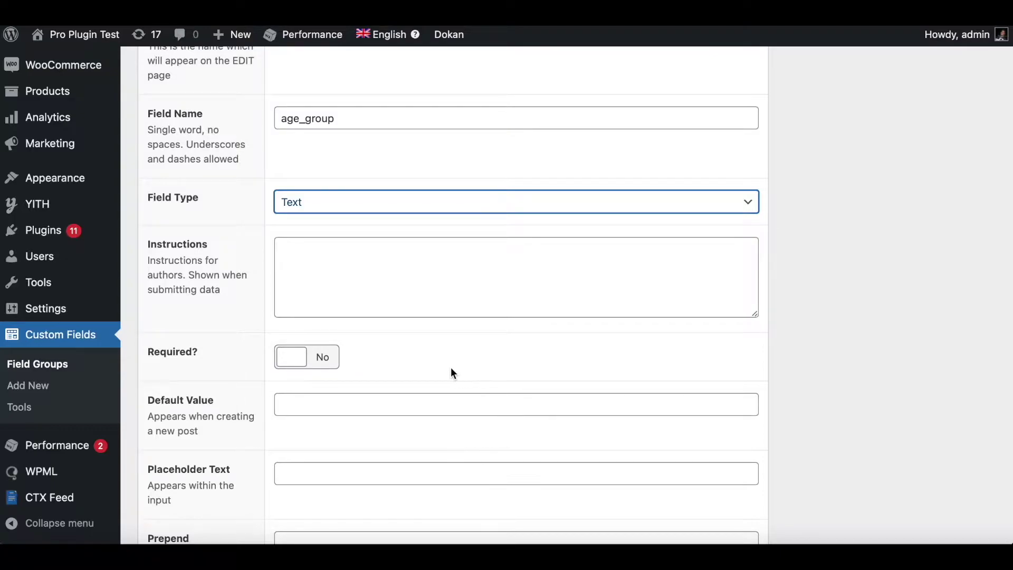
scroll(405, 360, down, 3)
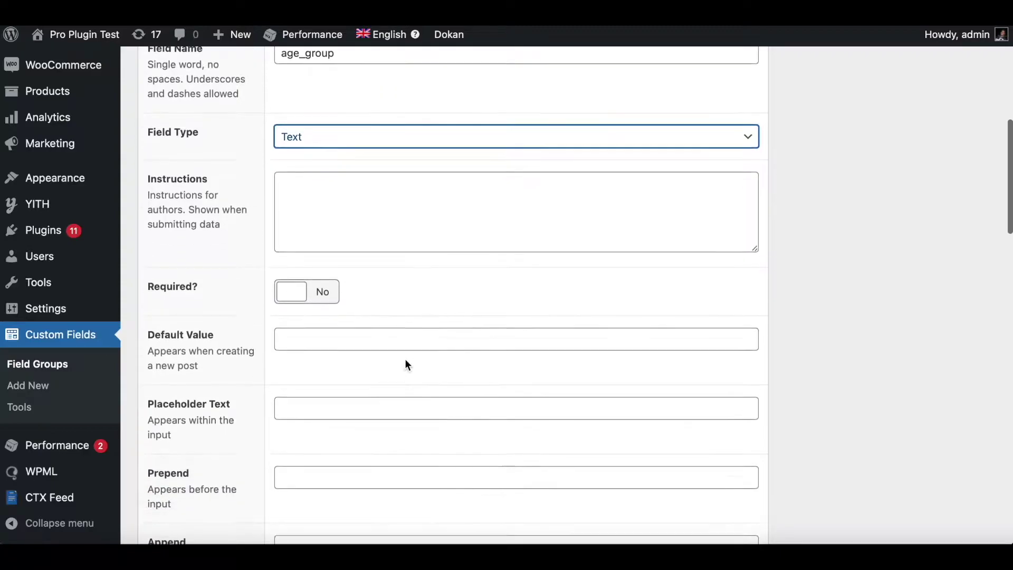
scroll(407, 360, down, 2)
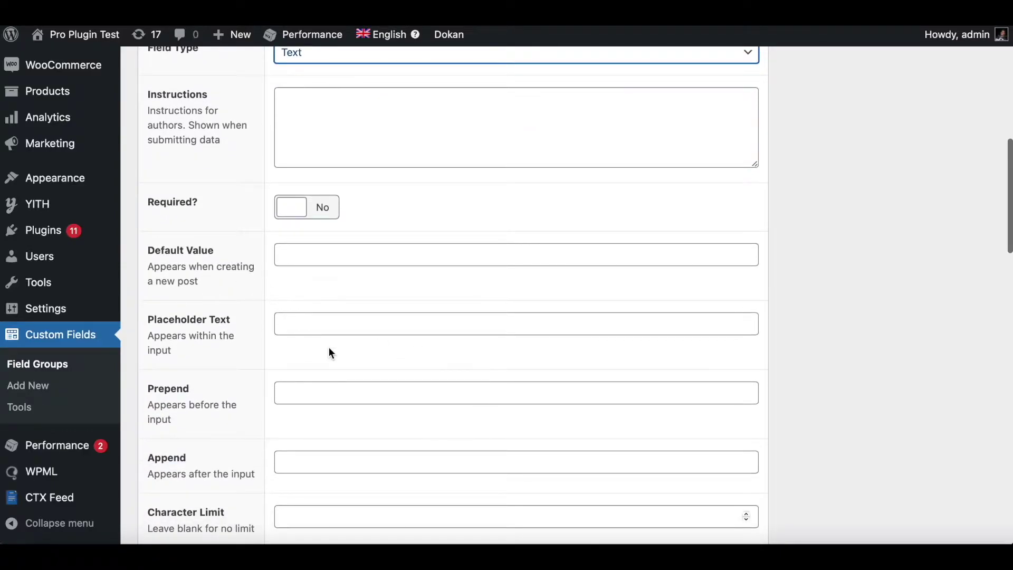
scroll(328, 349, down, 8)
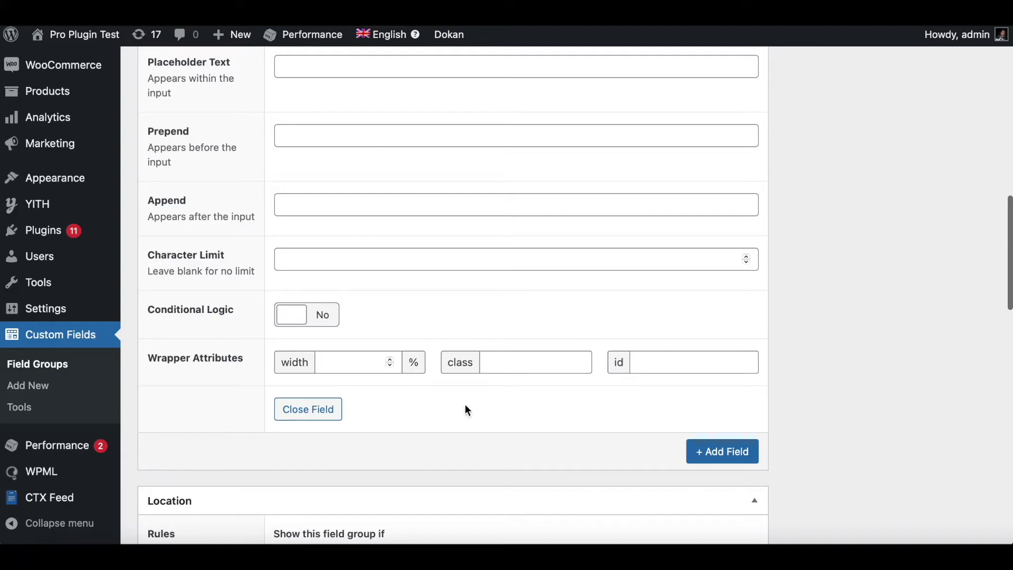
scroll(467, 410, down, 1)
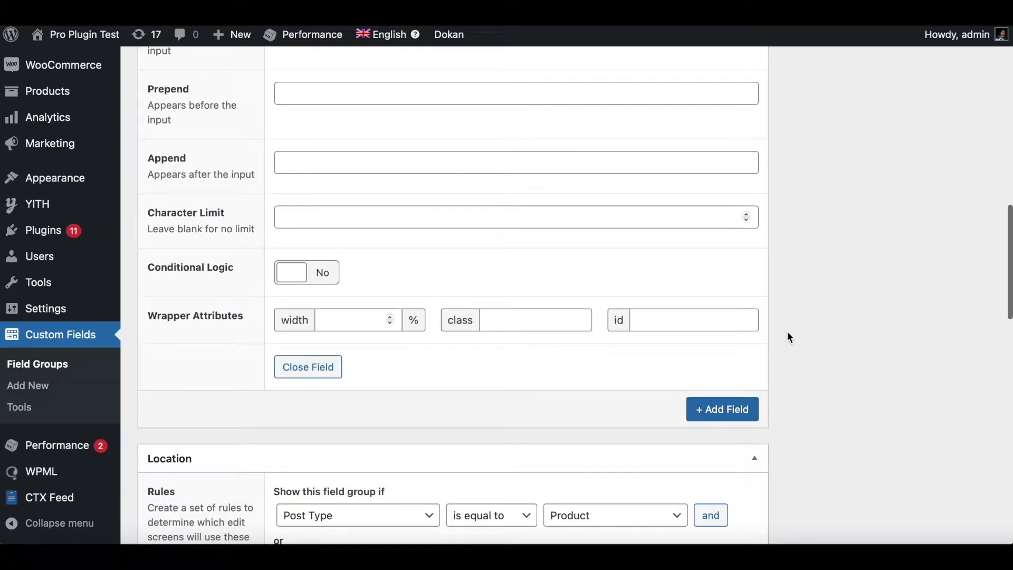
scroll(787, 332, up, 15)
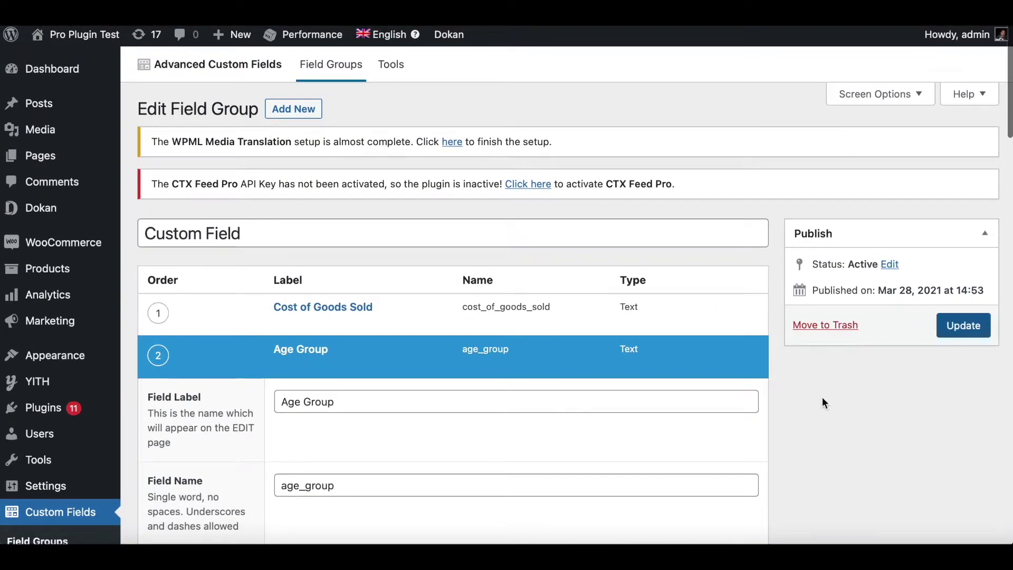
scroll(810, 405, down, 2)
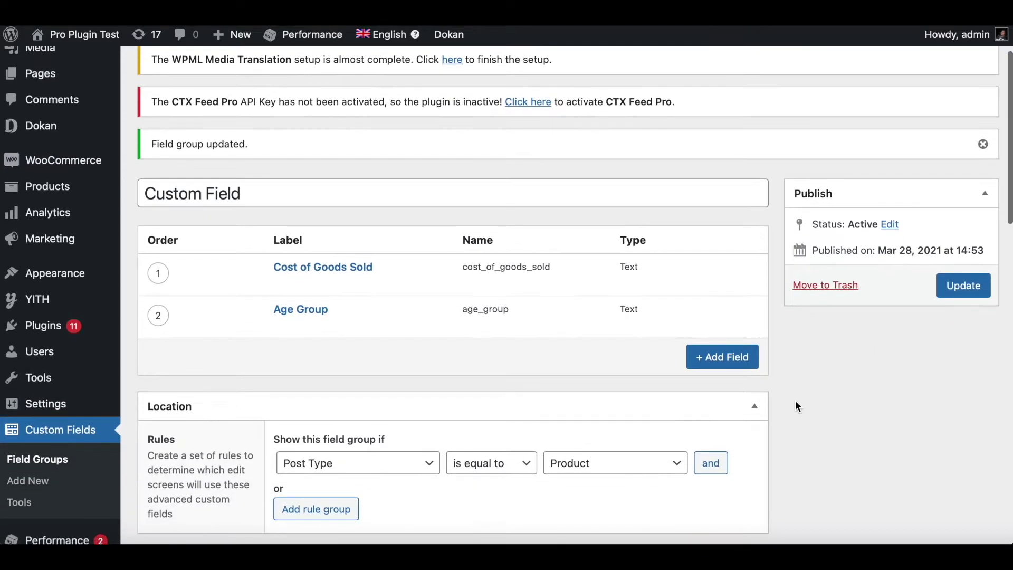
Choose Product in the location rule so the field group shows if Post Type is equal to Product
mouse_move(406, 340)
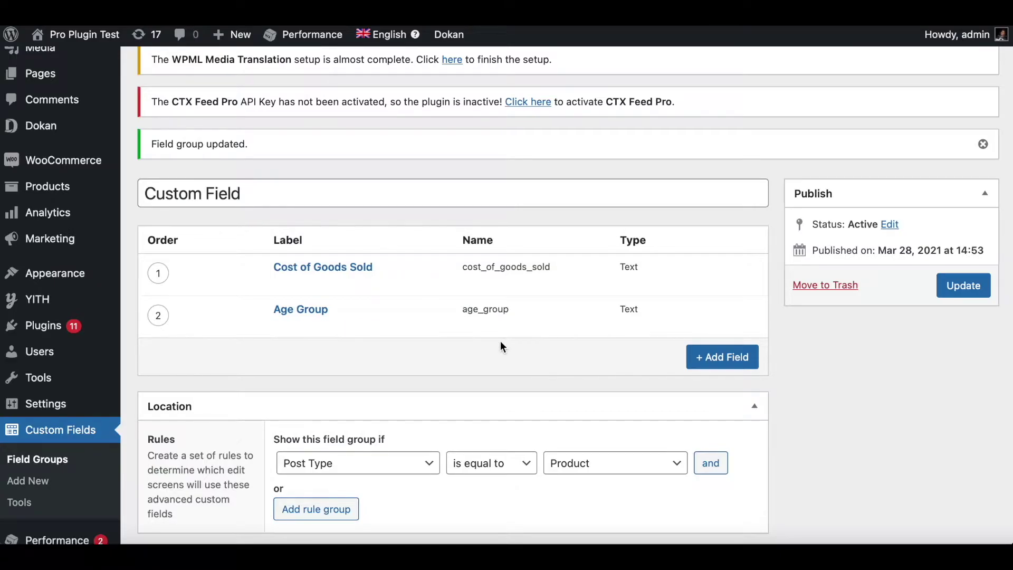
mouse_move(287, 323)
scroll(577, 490, up, 2)
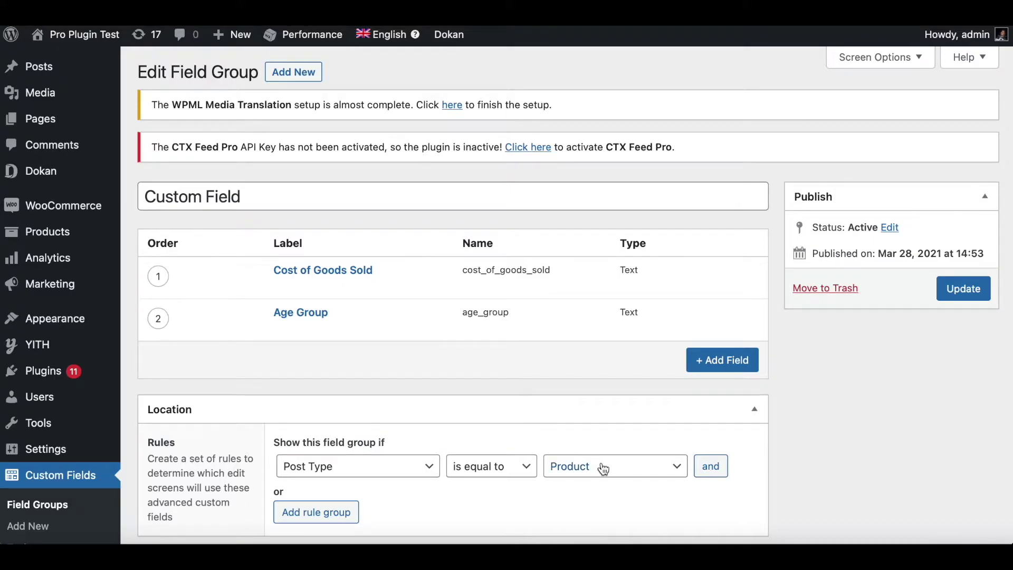
click(617, 465)
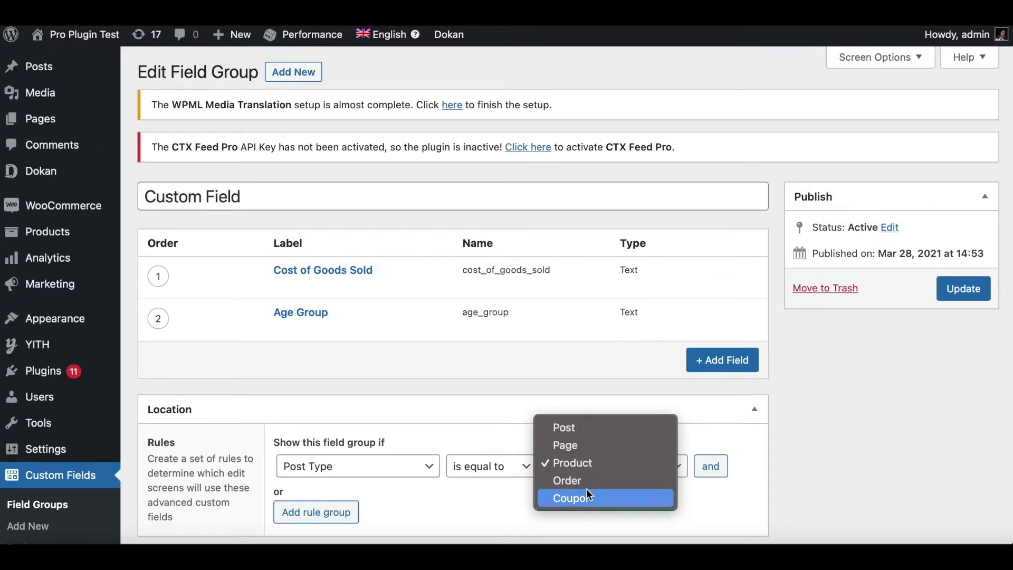
click(591, 468)
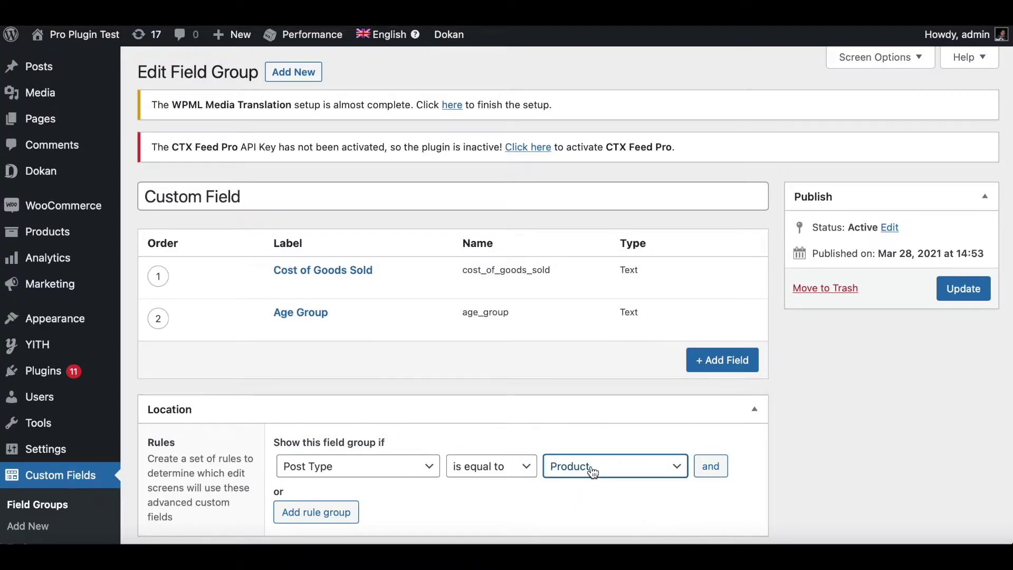
scroll(618, 501, up, 1)
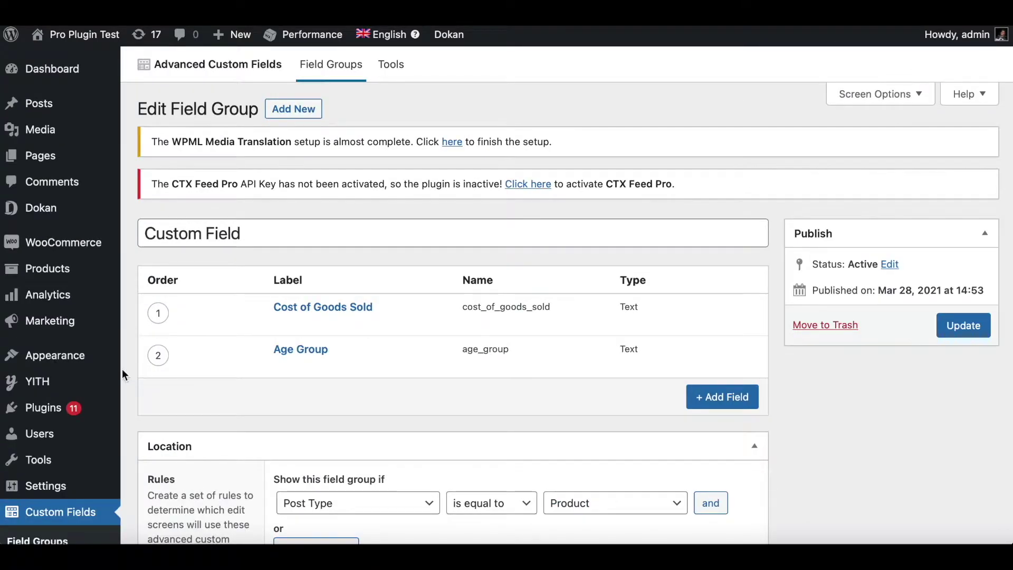
Open the Ladies Shoes product for editing and go to its Custom Field section
mouse_move(56, 267)
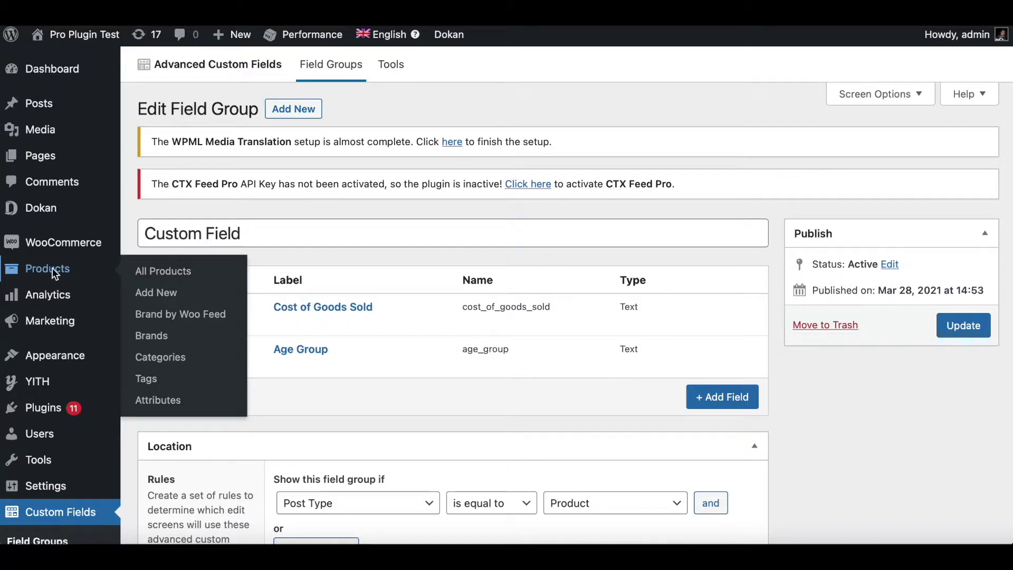
click(51, 268)
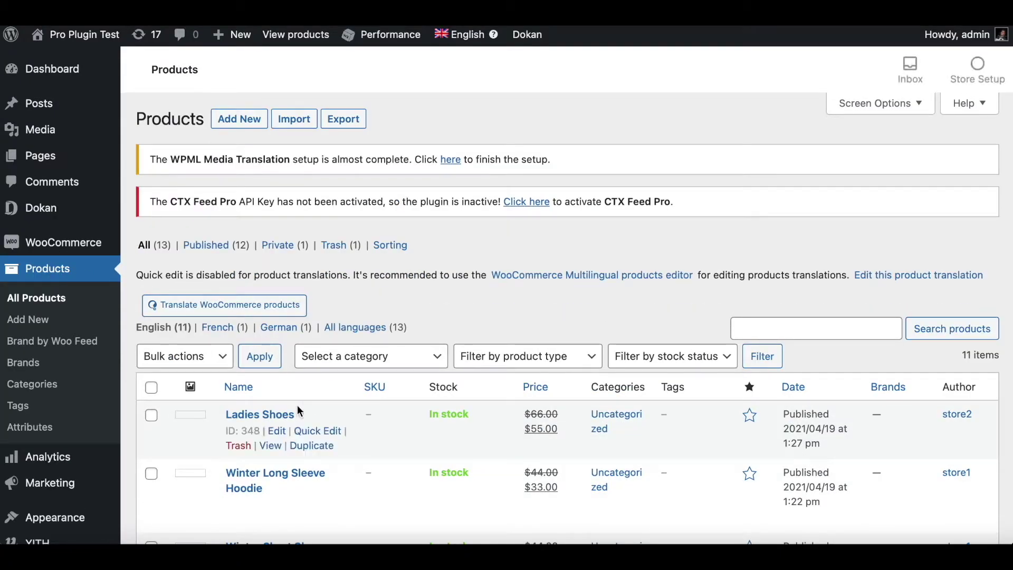
click(280, 414)
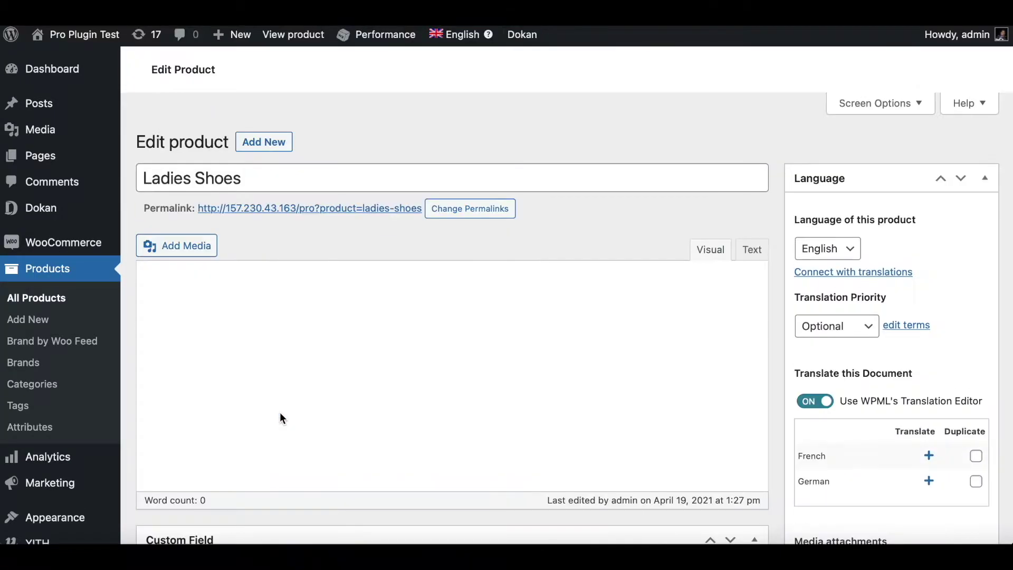
scroll(445, 368, down, 10)
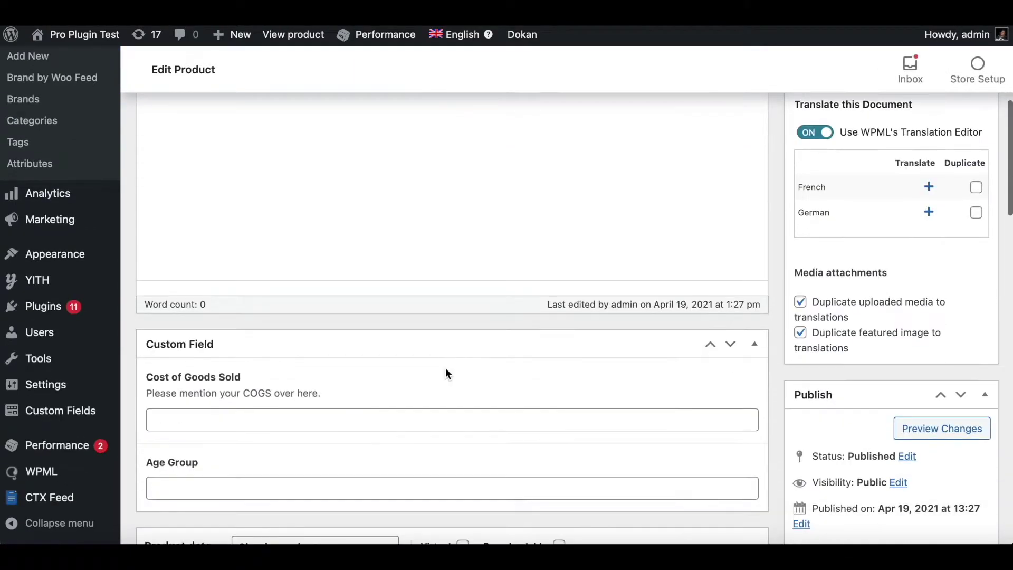
scroll(445, 369, down, 1)
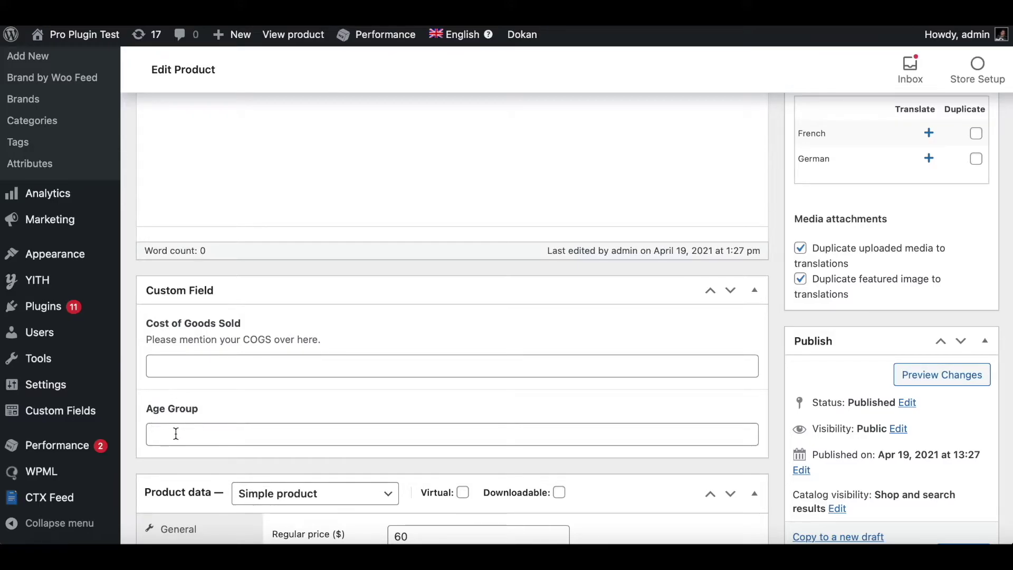
Set the Age Group of the Ladies Shoes product to "adult" and return to the product list
click(856, 27)
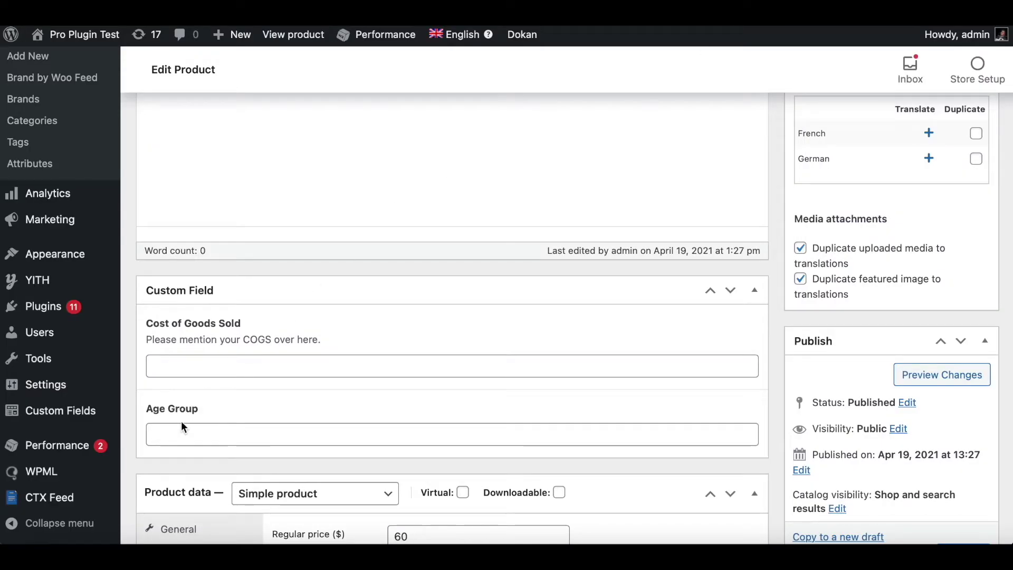
click(177, 431)
text(adu)
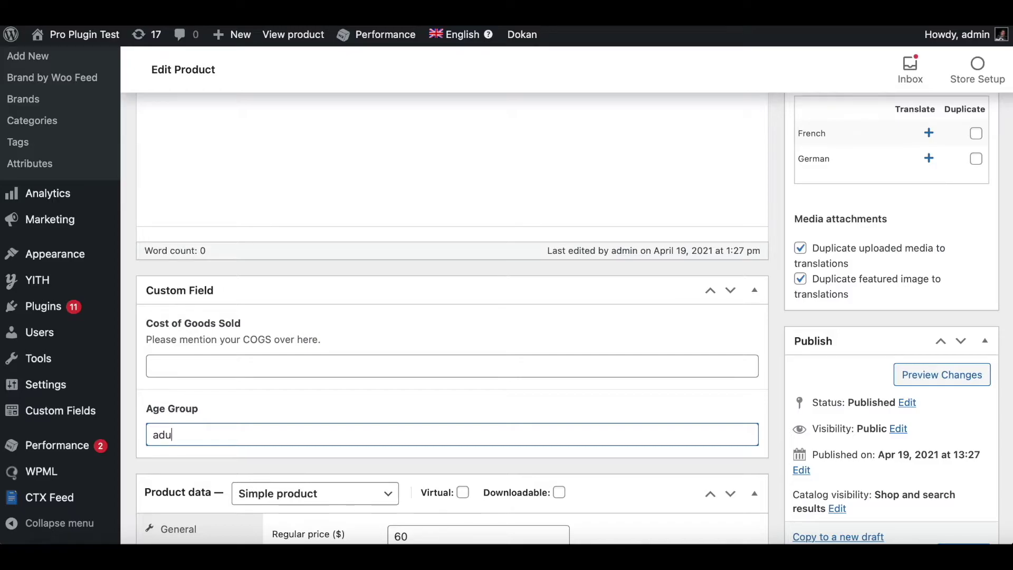
text(lt)
scroll(673, 358, up, 3)
scroll(674, 357, up, 5)
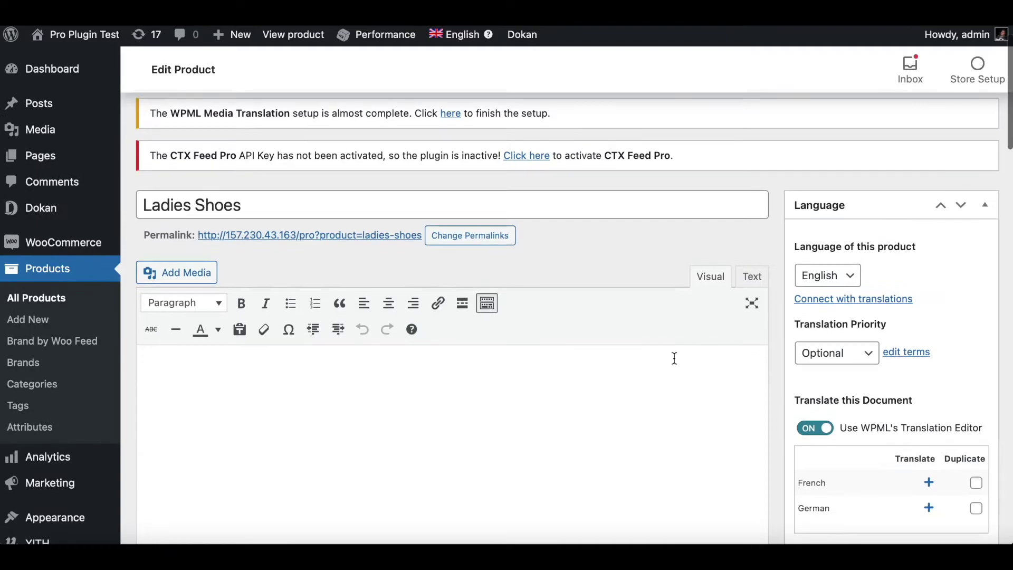
scroll(673, 357, down, 10)
key(Return)
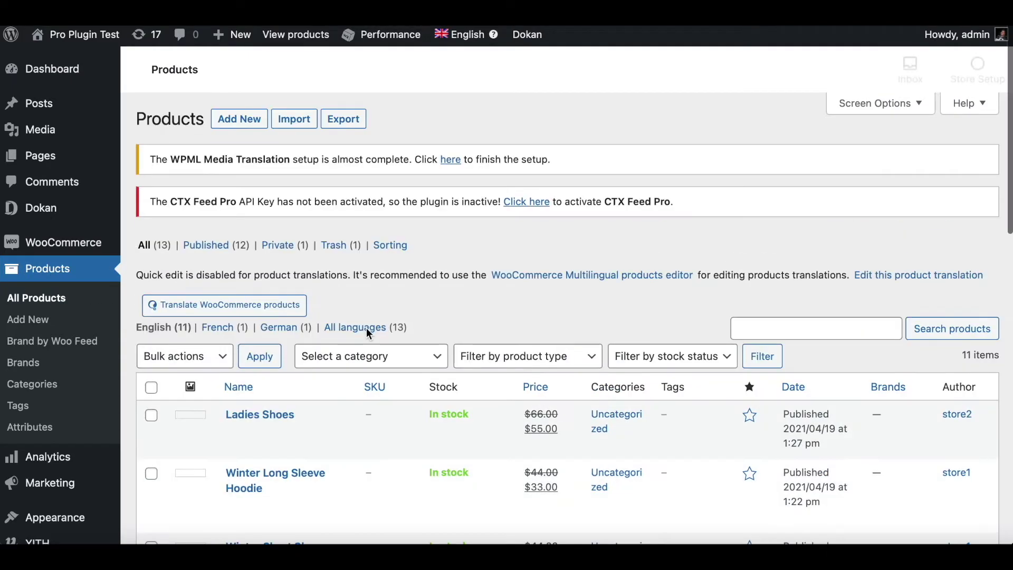
Open the Winter Long Sleeve Hoodie product and set its Age Group to "kids"
scroll(366, 327, down, 3)
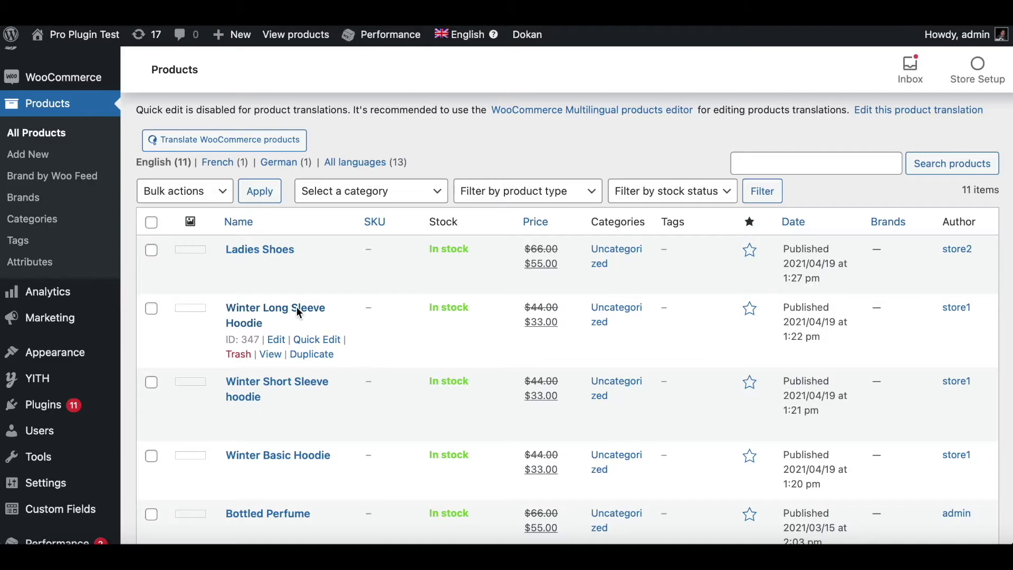
click(296, 307)
scroll(594, 339, down, 7)
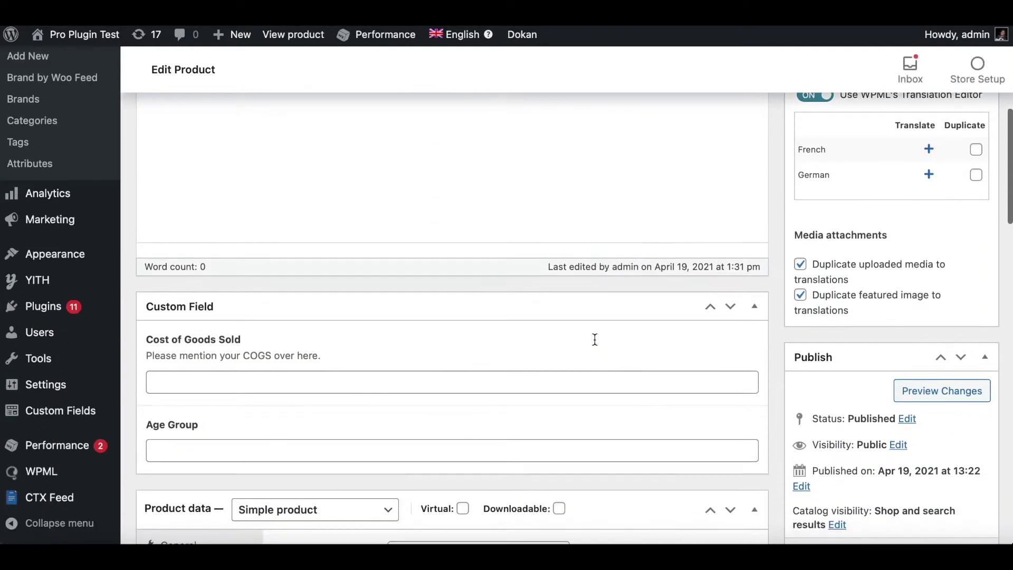
click(209, 450)
text(kids)
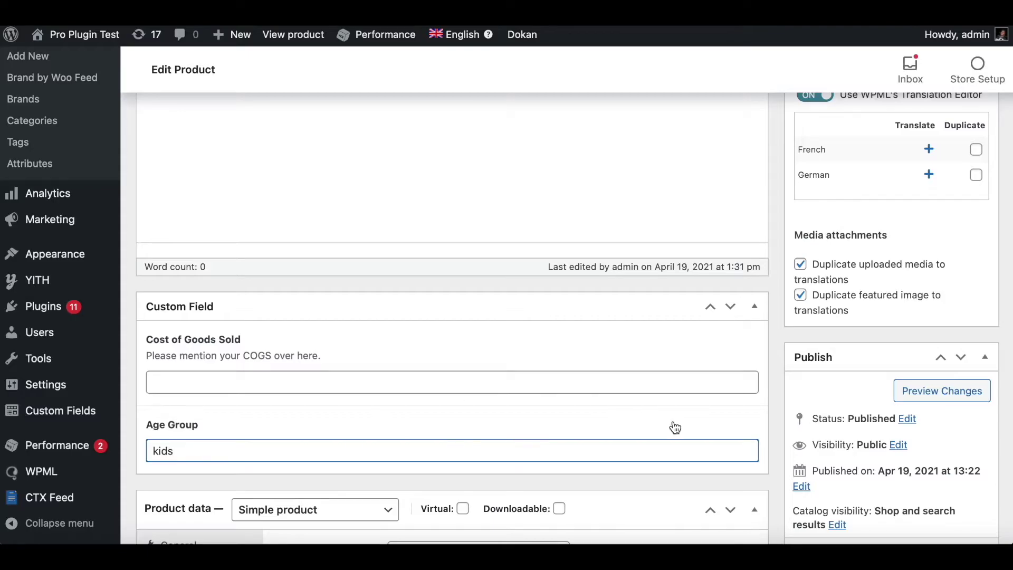
Update the Winter Long Sleeve Hoodie product to save its Age Group and return to the product list
scroll(671, 425, down, 2)
click(959, 457)
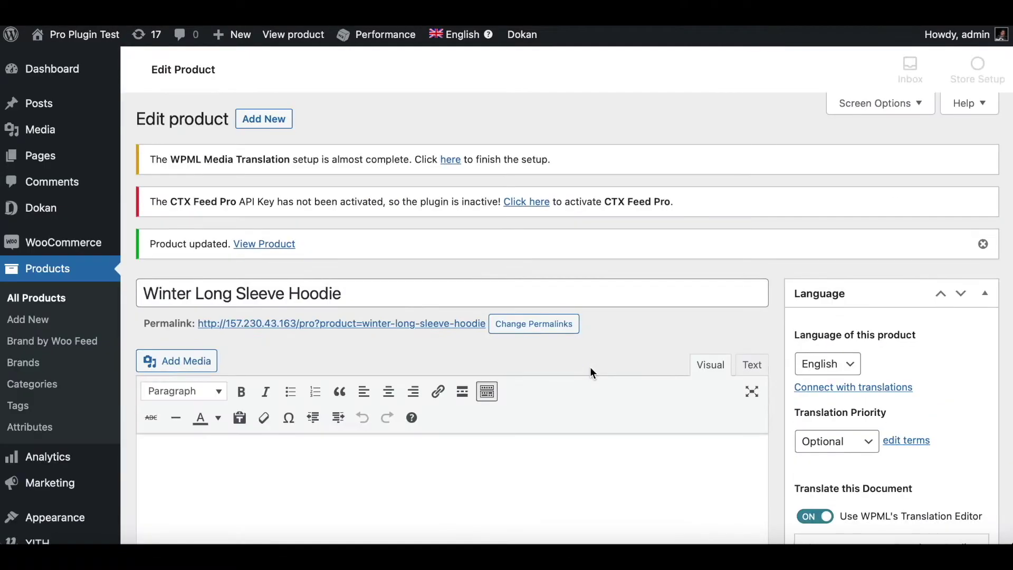
click(44, 278)
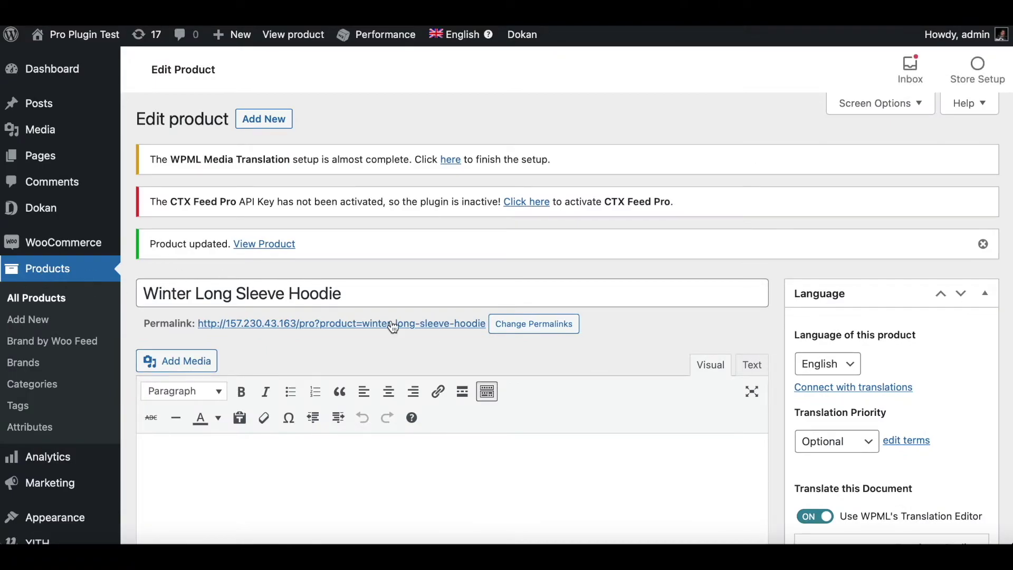
Open the Bottled Perfume product, set its Age Group to "adult" and update the product
scroll(393, 326, down, 4)
scroll(393, 325, down, 2)
scroll(393, 325, up, 2)
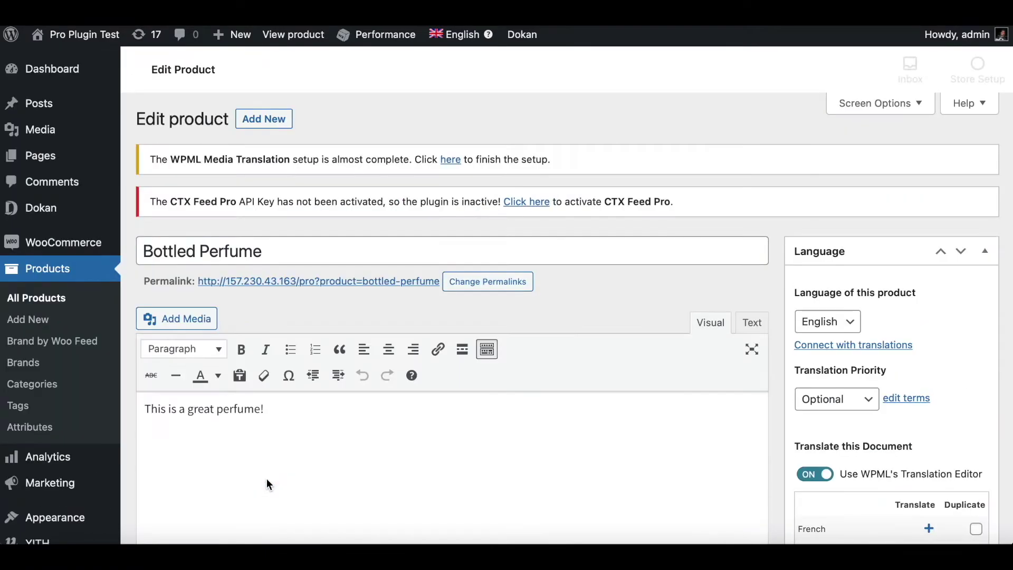
scroll(380, 460, down, 5)
scroll(392, 463, down, 2)
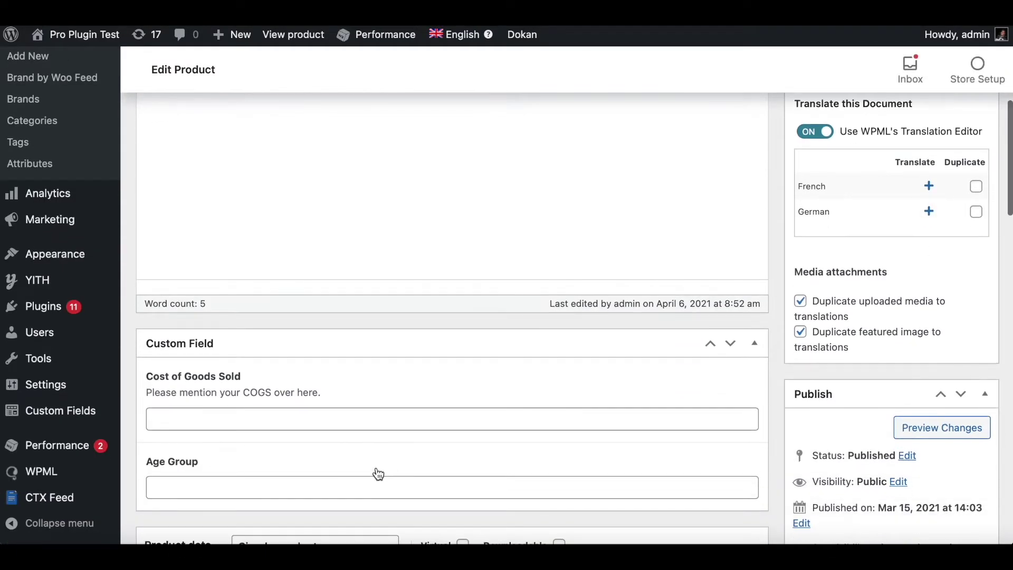
click(197, 484)
text(adult)
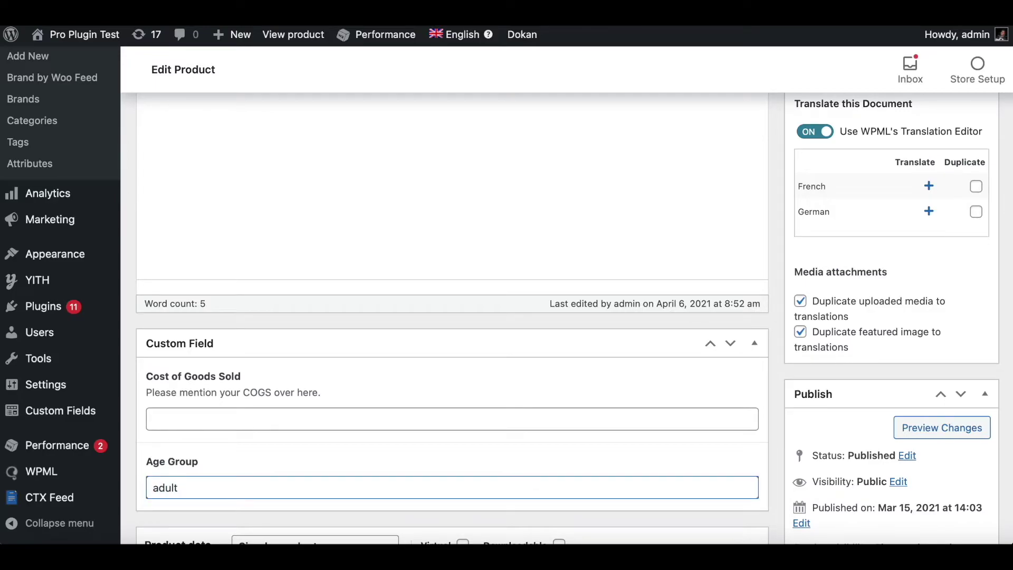
scroll(384, 472, down, 4)
click(973, 509)
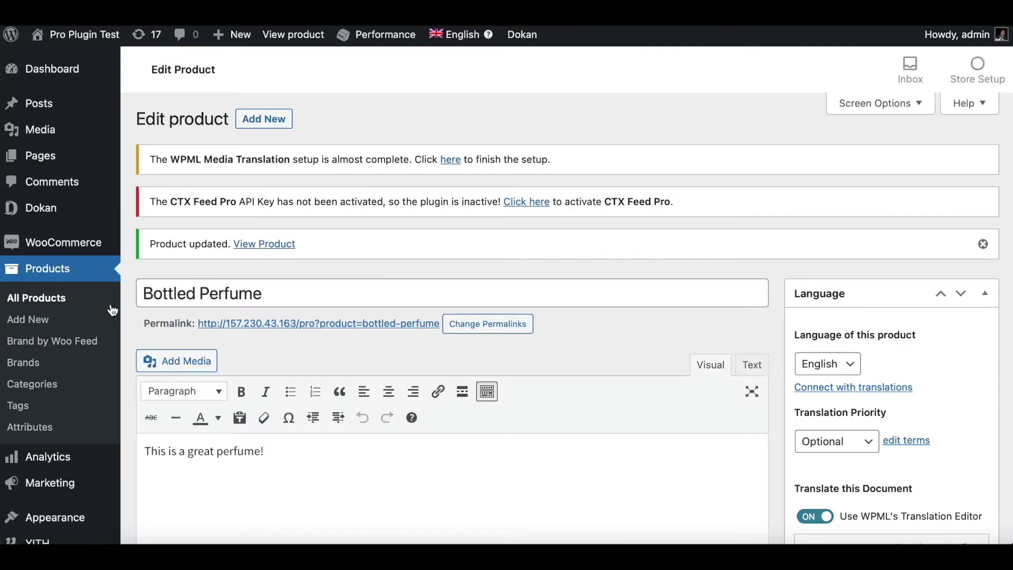
Return to the product list and look over the products that were given an Age Group
click(69, 277)
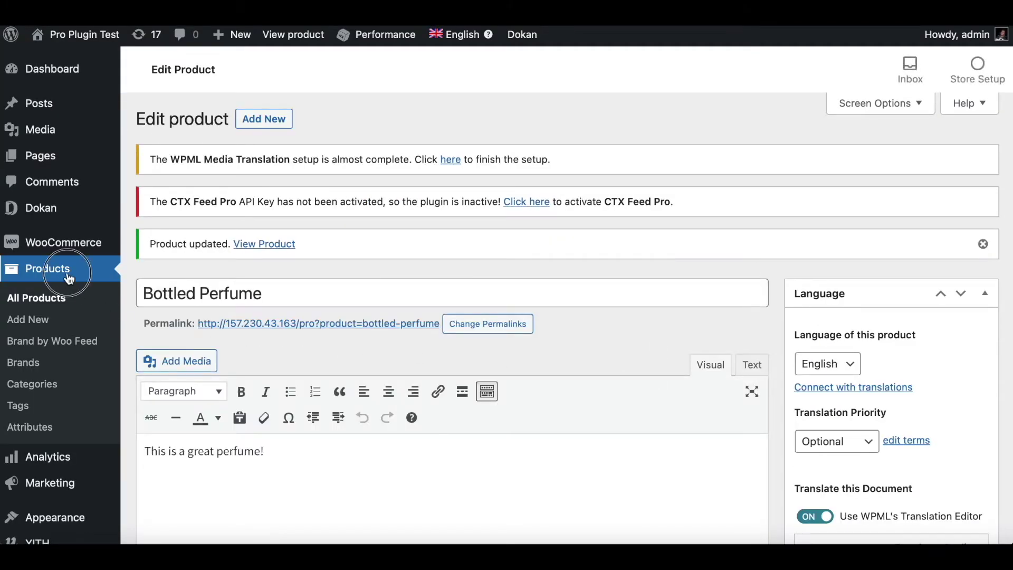
scroll(486, 333, down, 3)
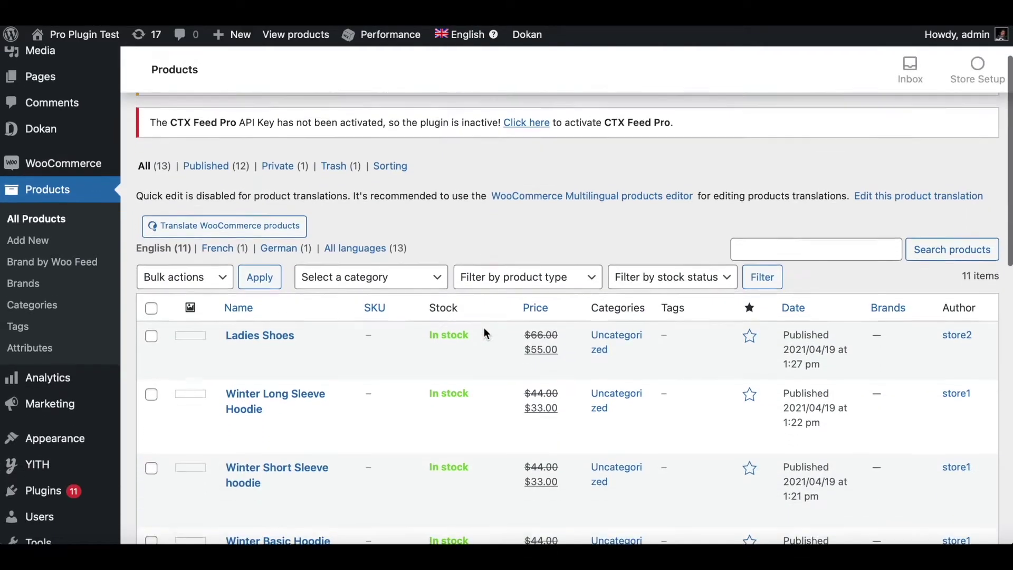
scroll(483, 327, down, 1)
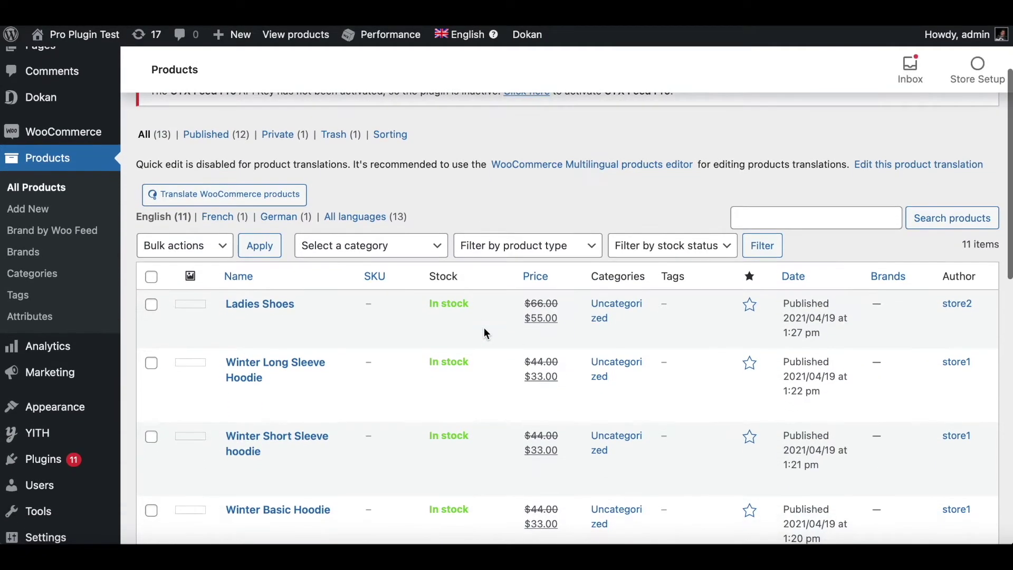
mouse_move(270, 325)
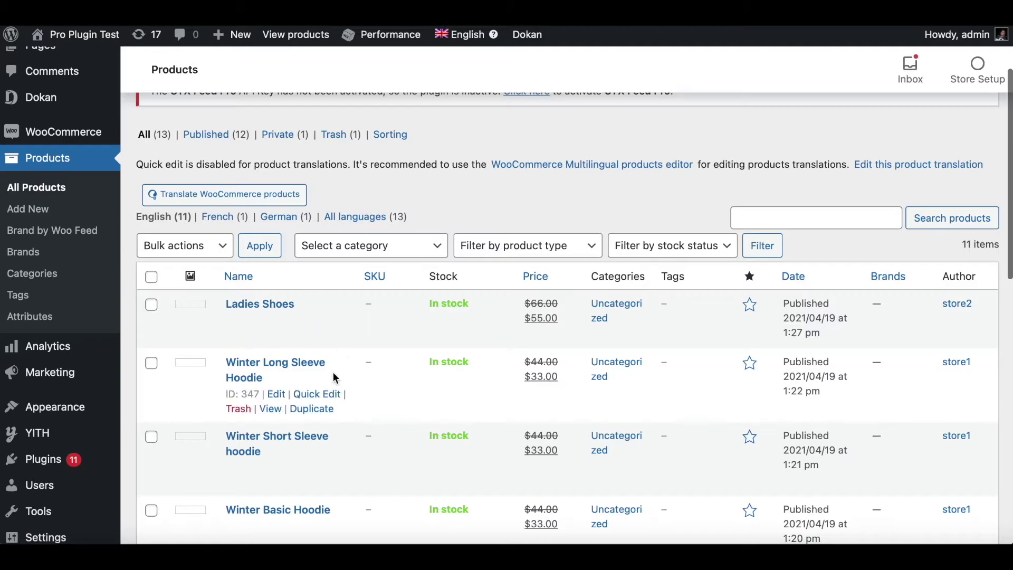
scroll(333, 372, down, 3)
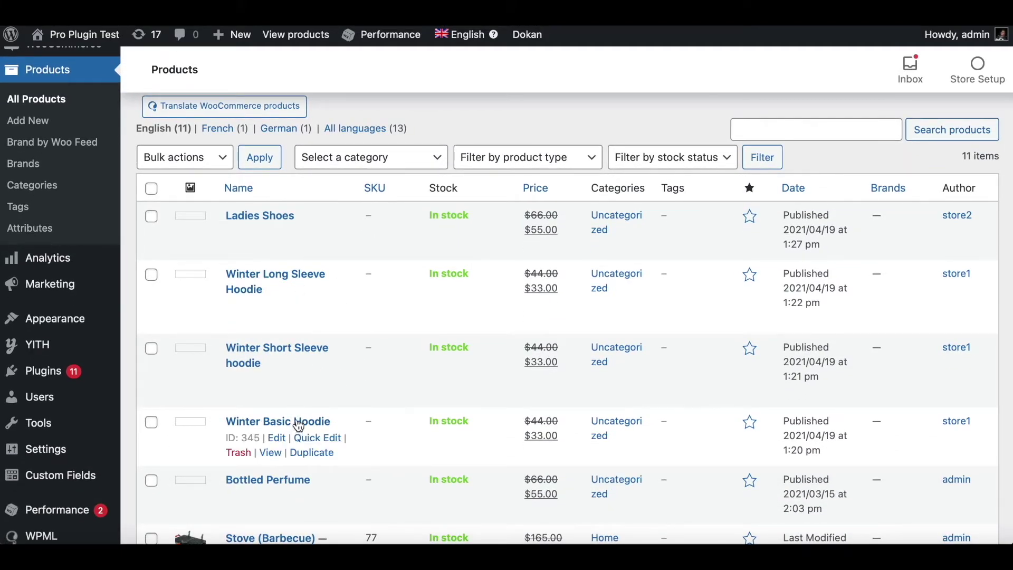
scroll(293, 425, down, 2)
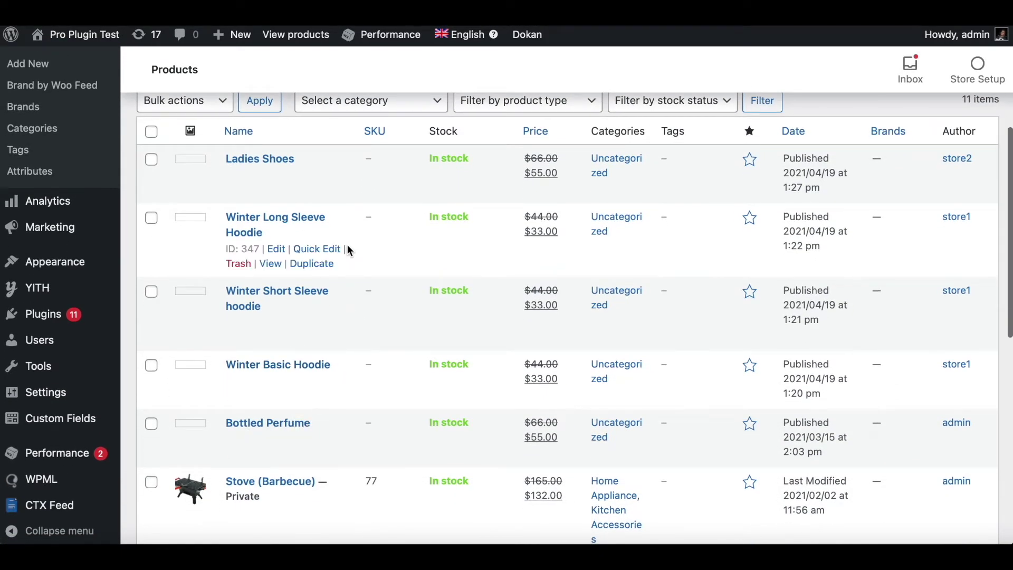
scroll(348, 249, up, 5)
scroll(349, 250, up, 4)
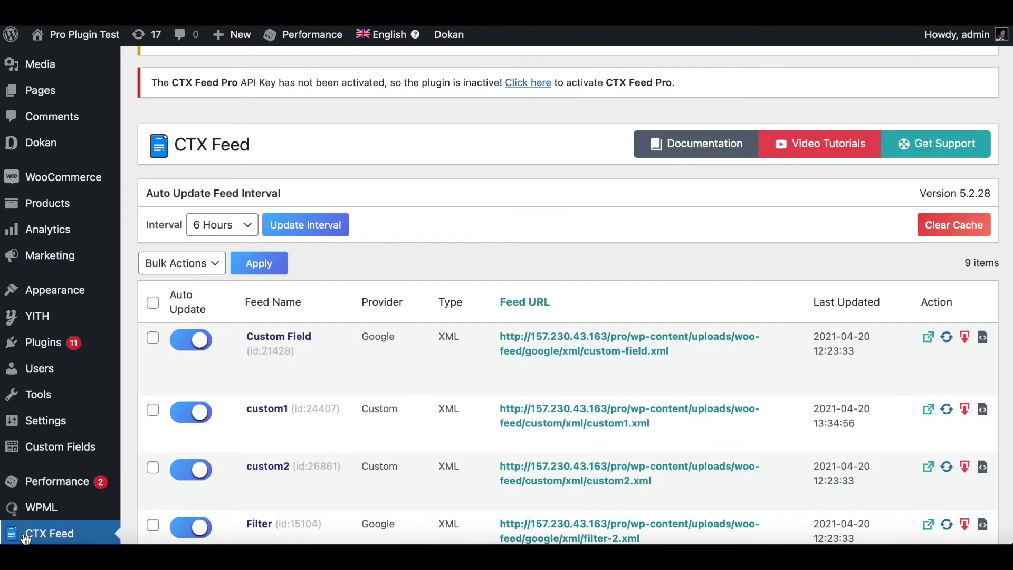
Open the custom1 feed from the CTX Feed list for editing and go to its feed configuration attributes
mouse_move(313, 352)
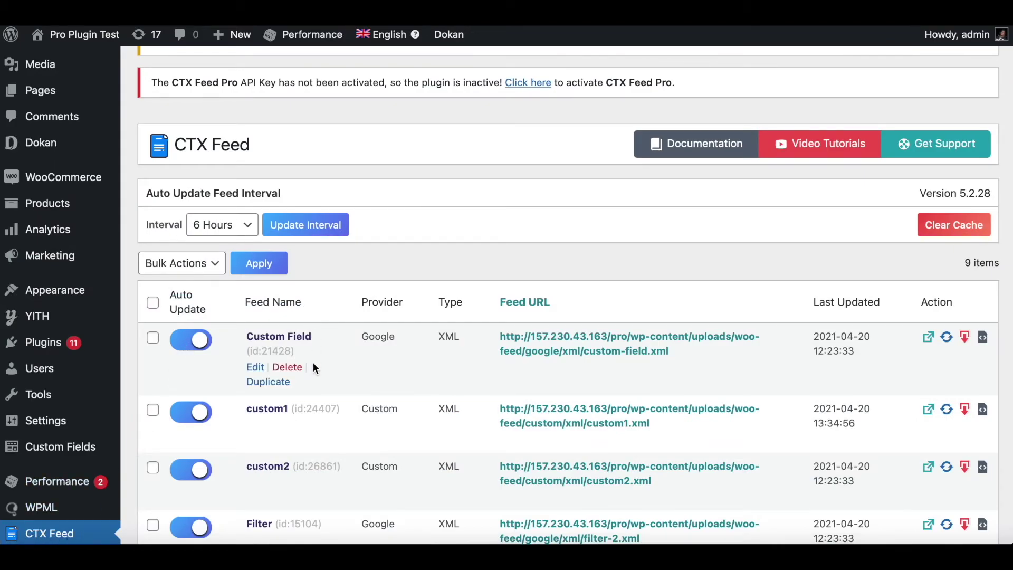
click(268, 409)
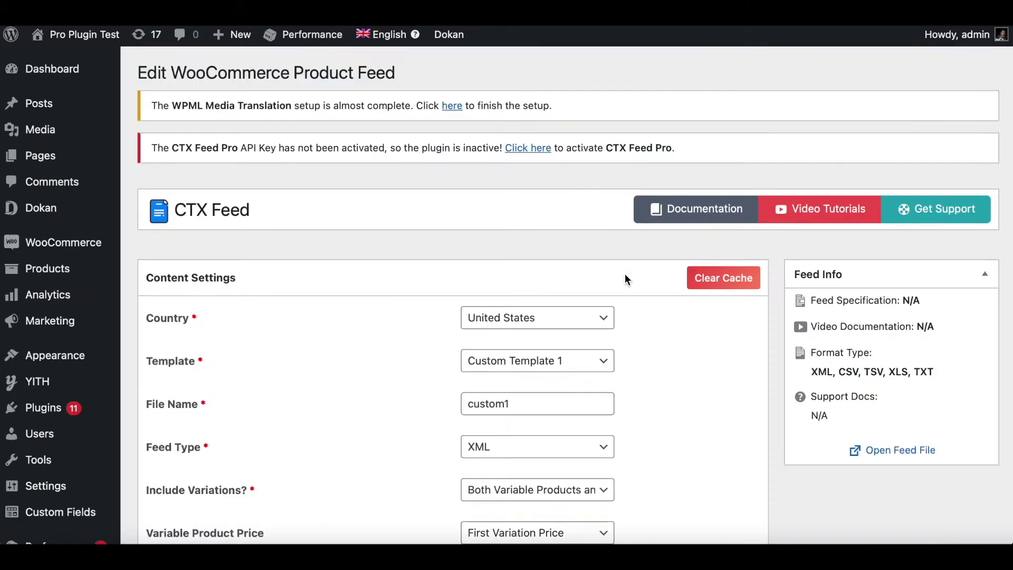
scroll(624, 273, down, 7)
scroll(626, 279, down, 8)
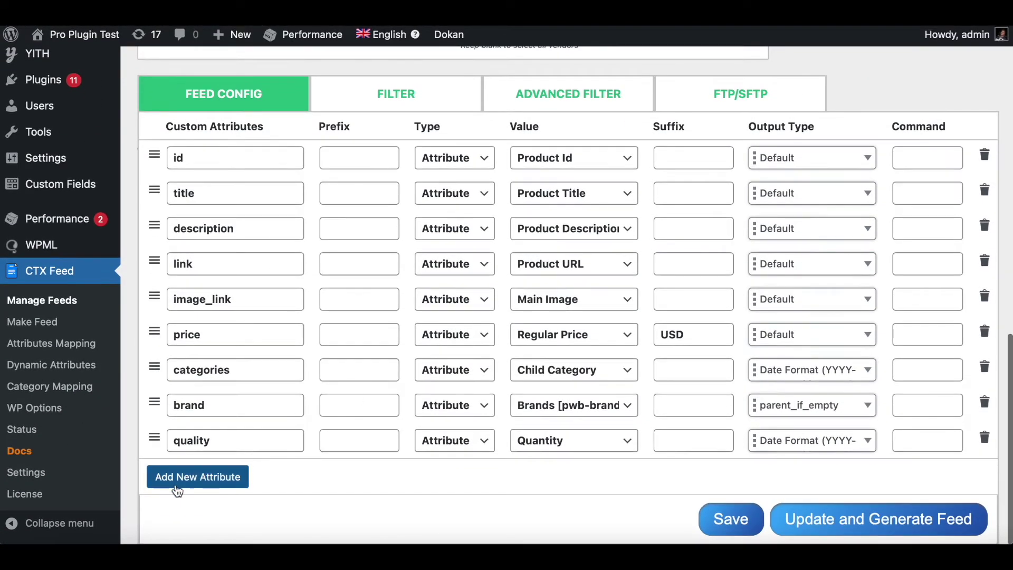
Add a new attribute row to the custom1 feed and name it "Age Group"
click(162, 486)
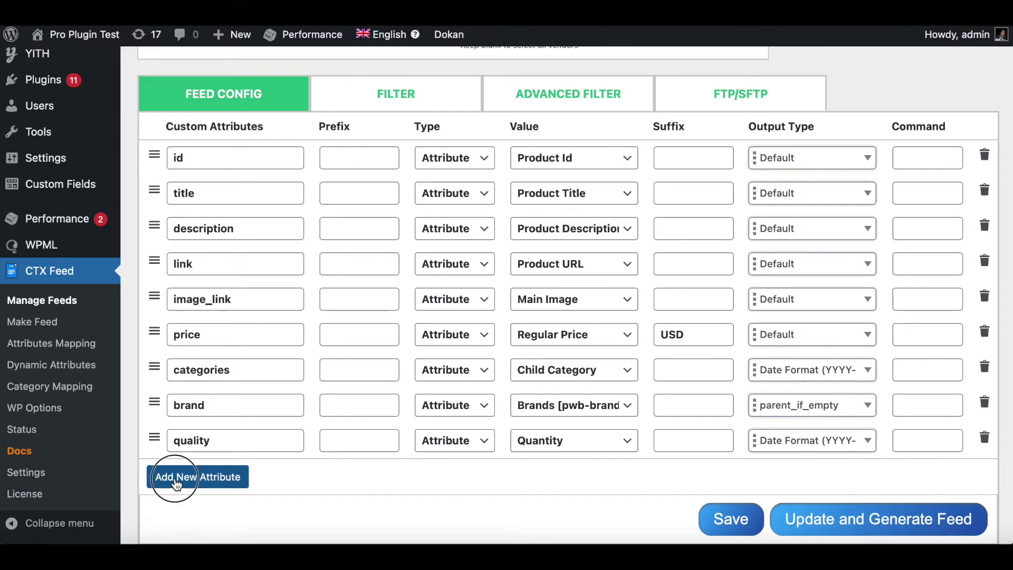
click(191, 475)
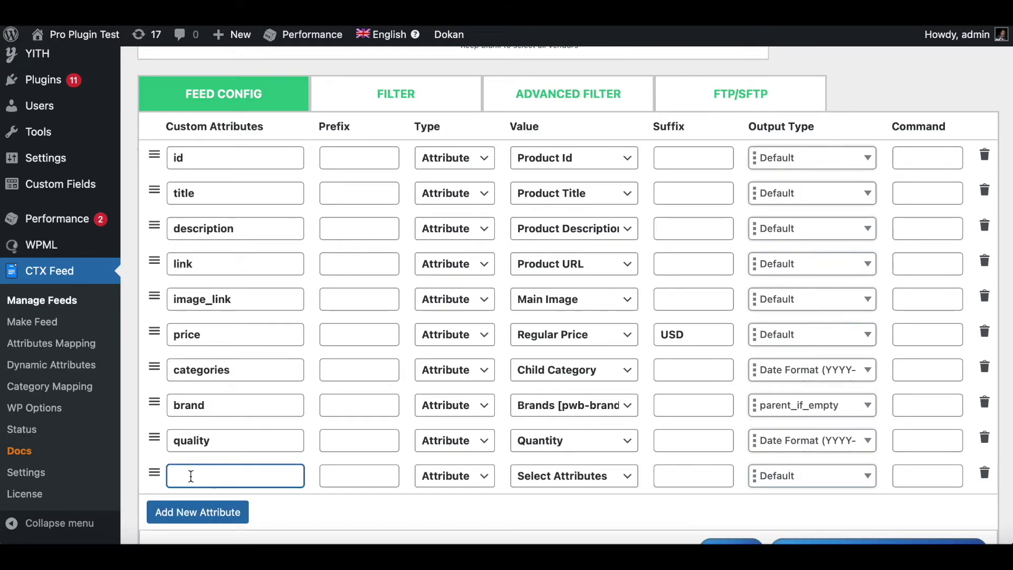
text(Age Group)
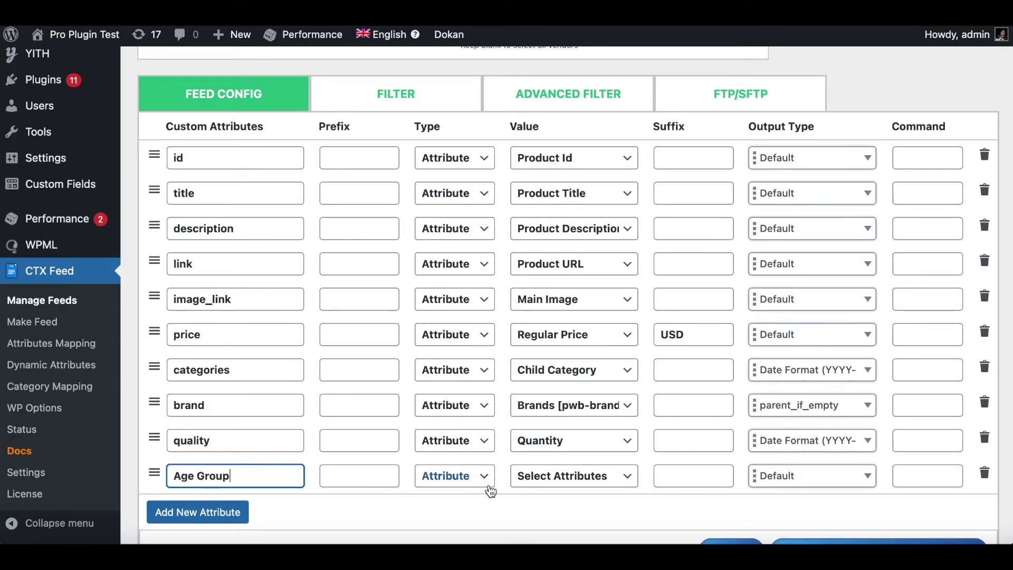
Map the Age Group attribute's value to the age_group custom field
click(543, 478)
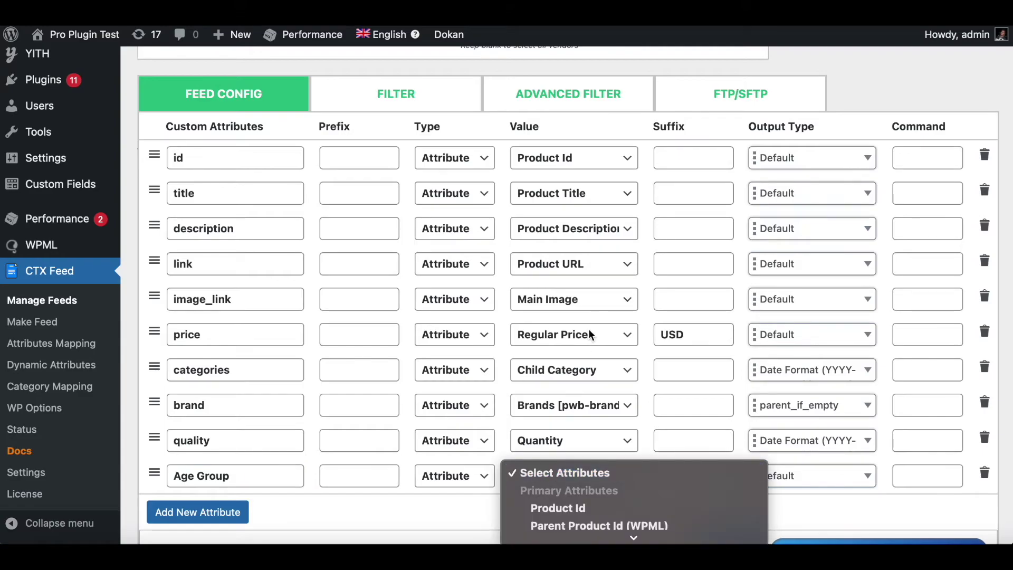
scroll(582, 472, down, 10)
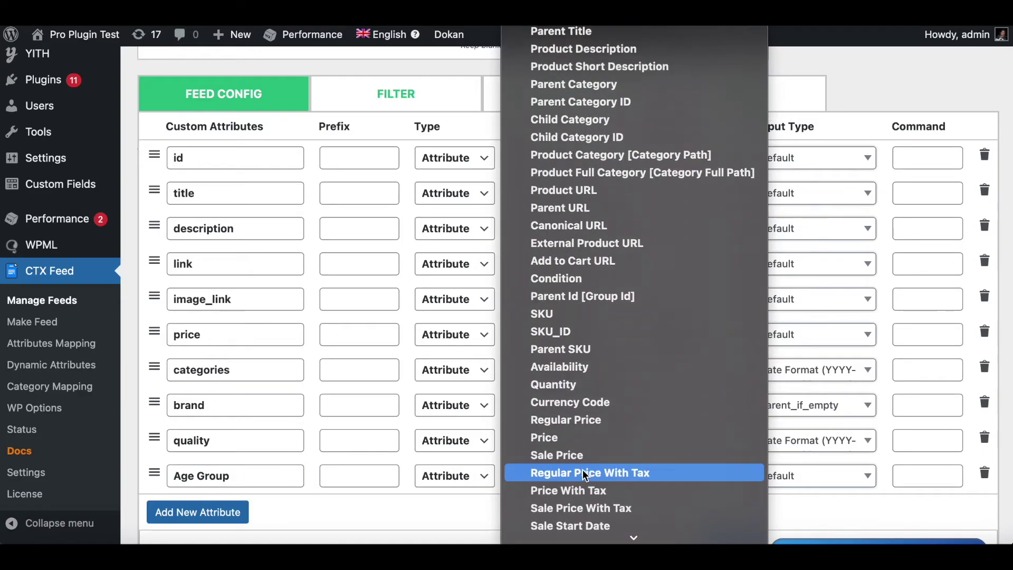
scroll(582, 473, down, 15)
scroll(582, 473, up, 1)
scroll(582, 472, down, 4)
scroll(585, 474, down, 6)
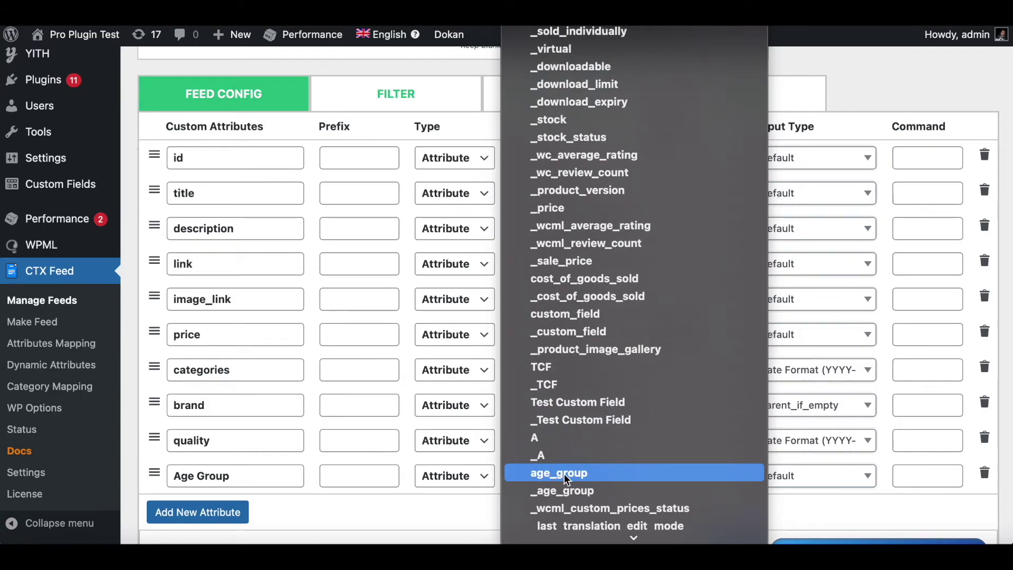
click(565, 473)
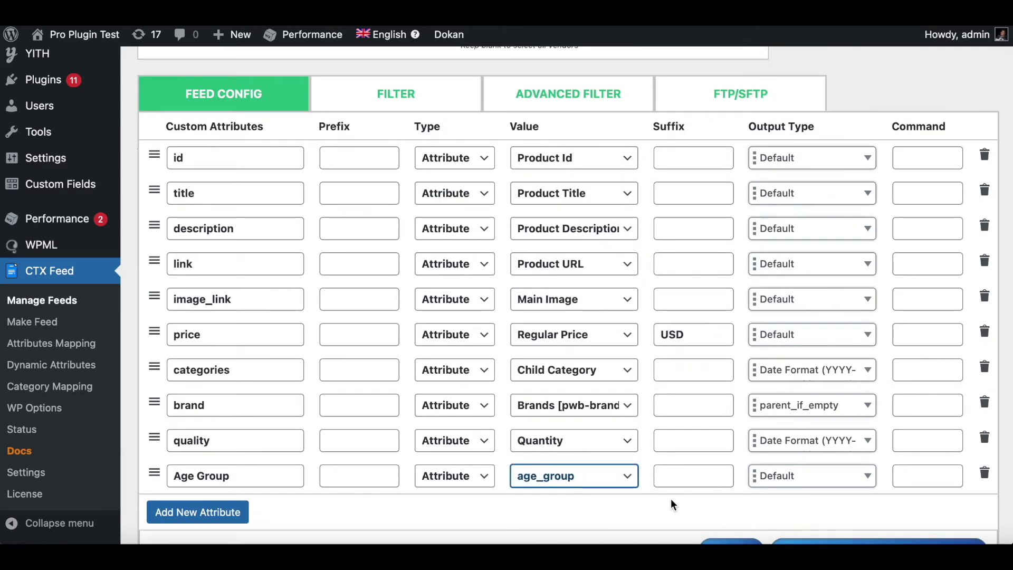
Update and generate the custom1 feed, and download its XML file from the feed list
scroll(675, 493, down, 1)
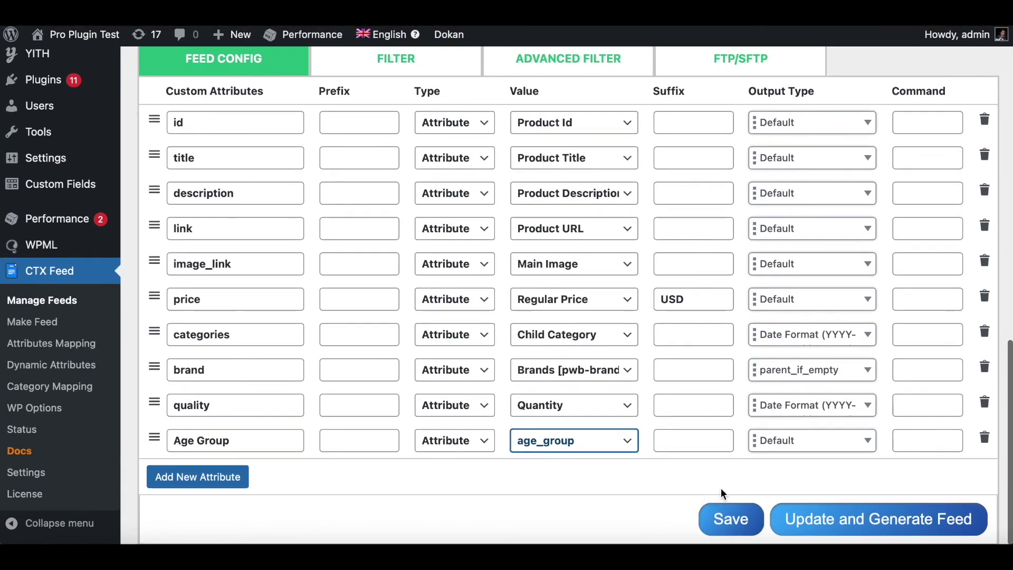
click(826, 518)
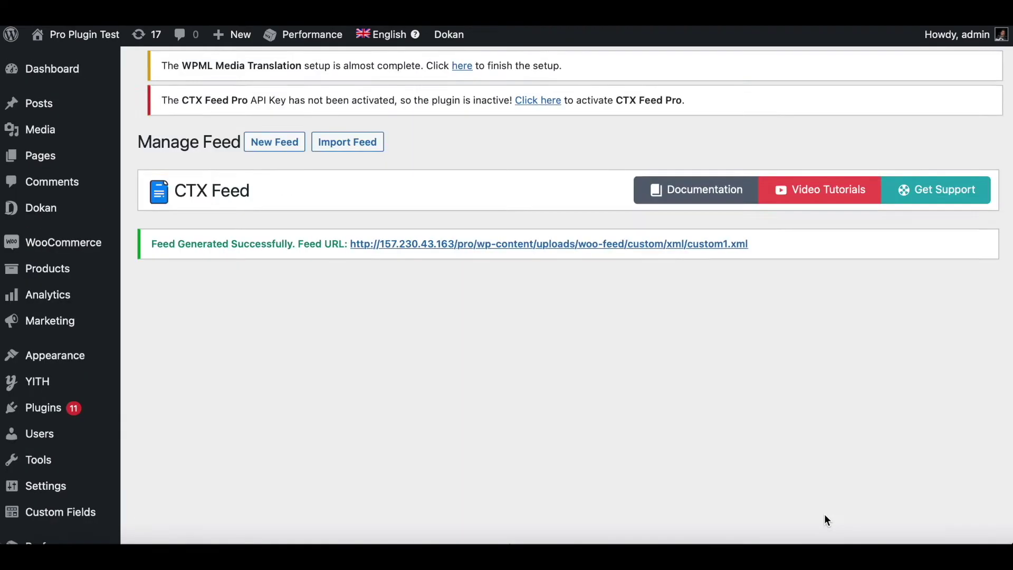
scroll(784, 376, down, 3)
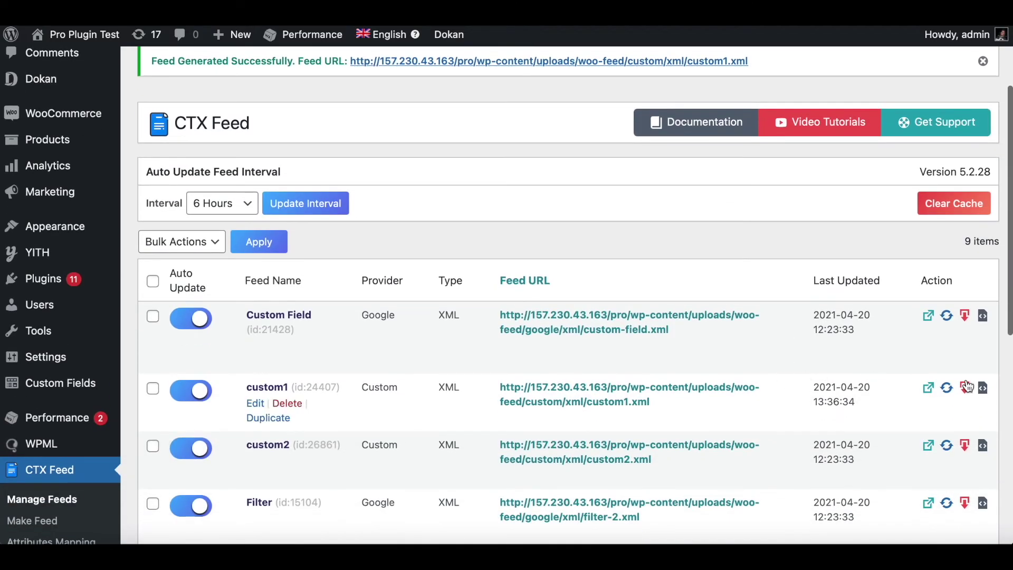
click(969, 388)
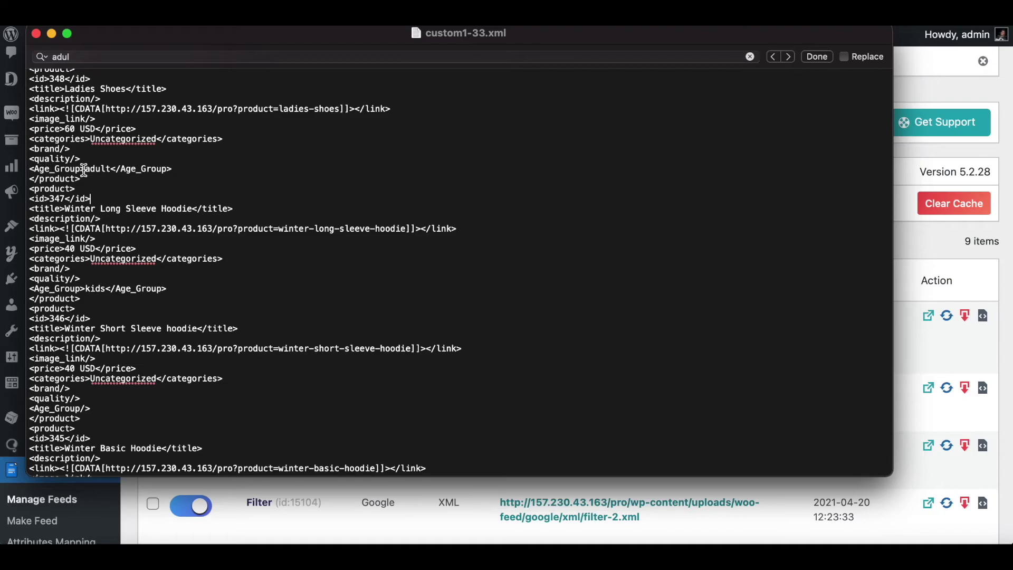
Check the Age_Group values of Ladies Shoes, Winter Long Sleeve Hoodie and Bottled Perfume in the downloaded XML file
drag(86, 169, 111, 169)
click(86, 288)
drag(86, 288, 106, 288)
scroll(171, 333, down, 2)
scroll(170, 332, down, 6)
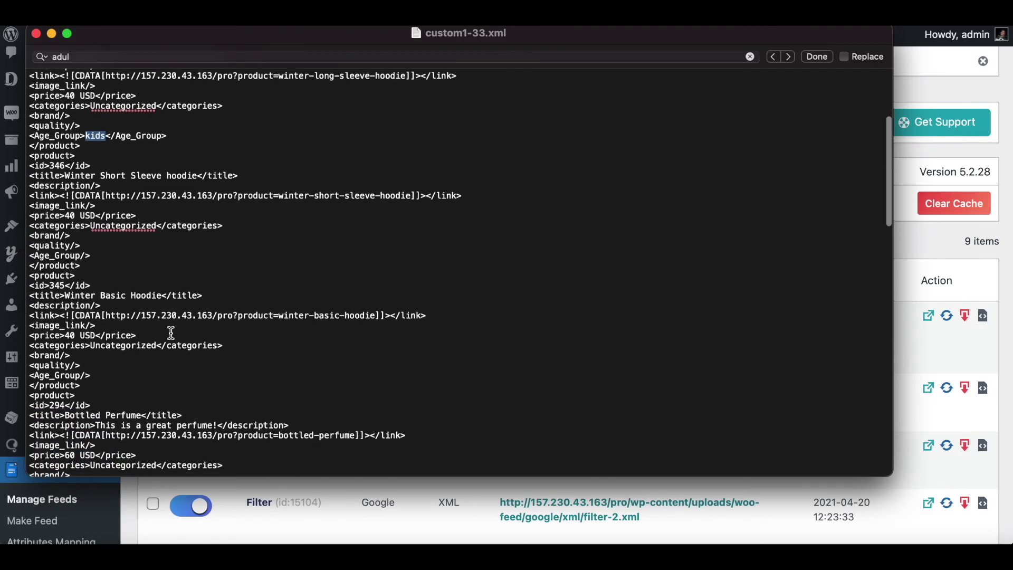
scroll(171, 333, down, 1)
drag(64, 314, 142, 314)
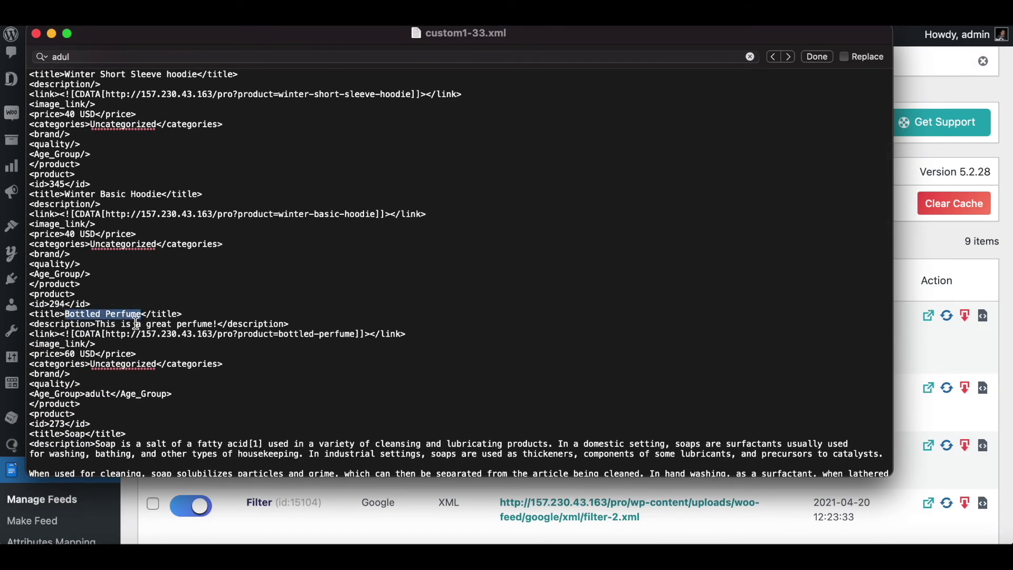
drag(85, 395, 111, 397)
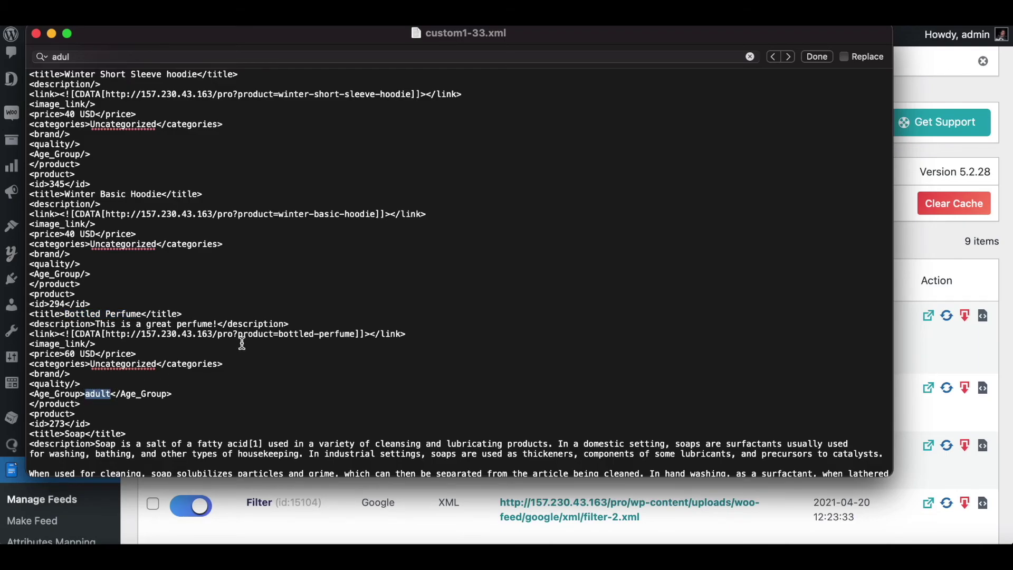